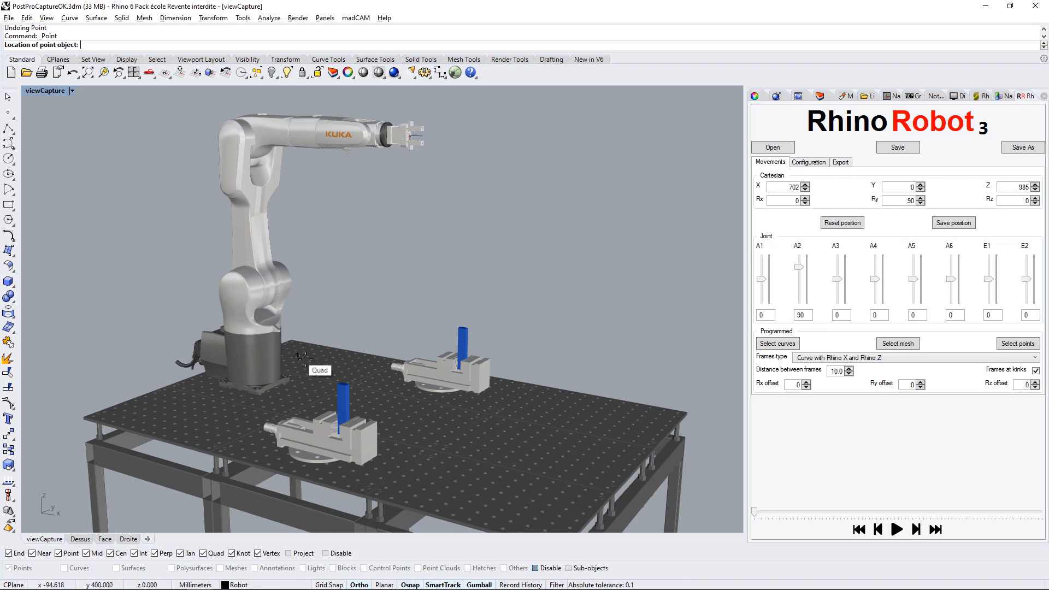
Place a point object at the centre of the top face of each of the two blue blocks.
{"action": "scroll", "coordinate": [346, 386], "scroll_direction": "up", "scroll_amount": 8}
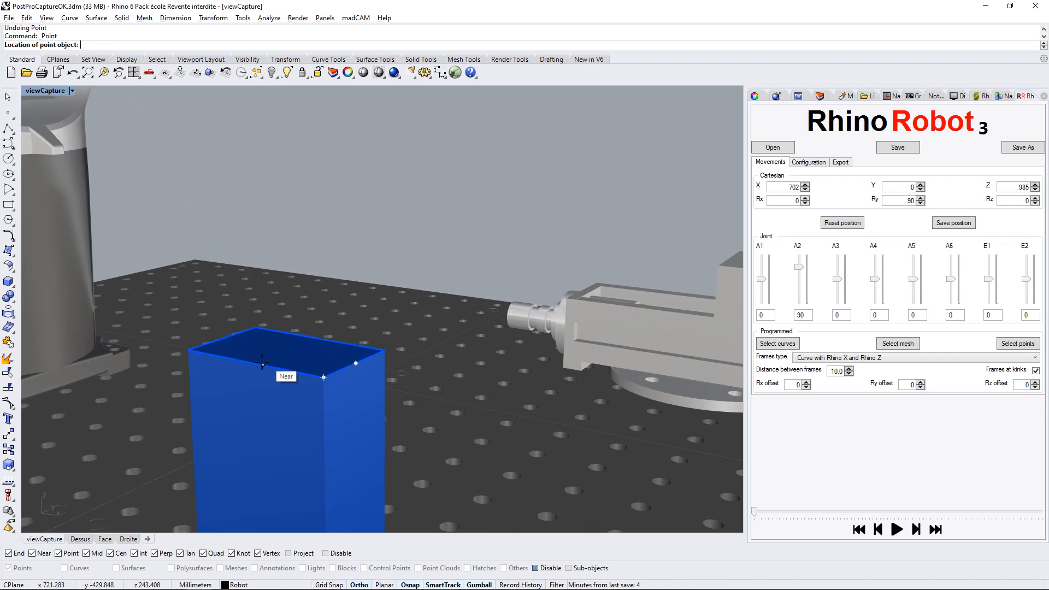
{"action": "left_click", "coordinate": [286, 349]}
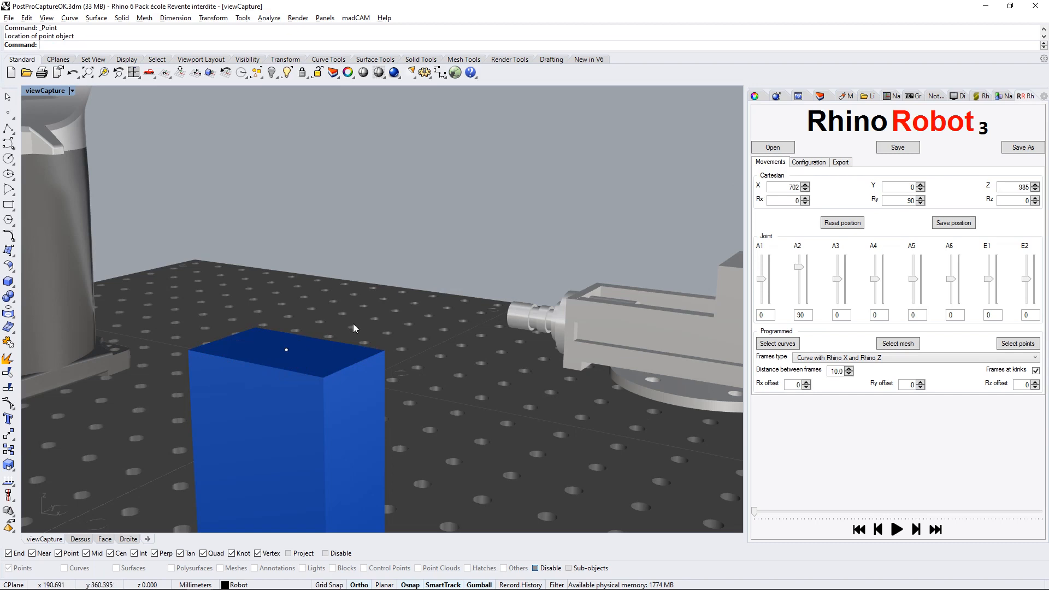
{"action": "right_click_drag", "start_coordinate": [649, 198], "coordinate": [156, 341], "text": "shift"}
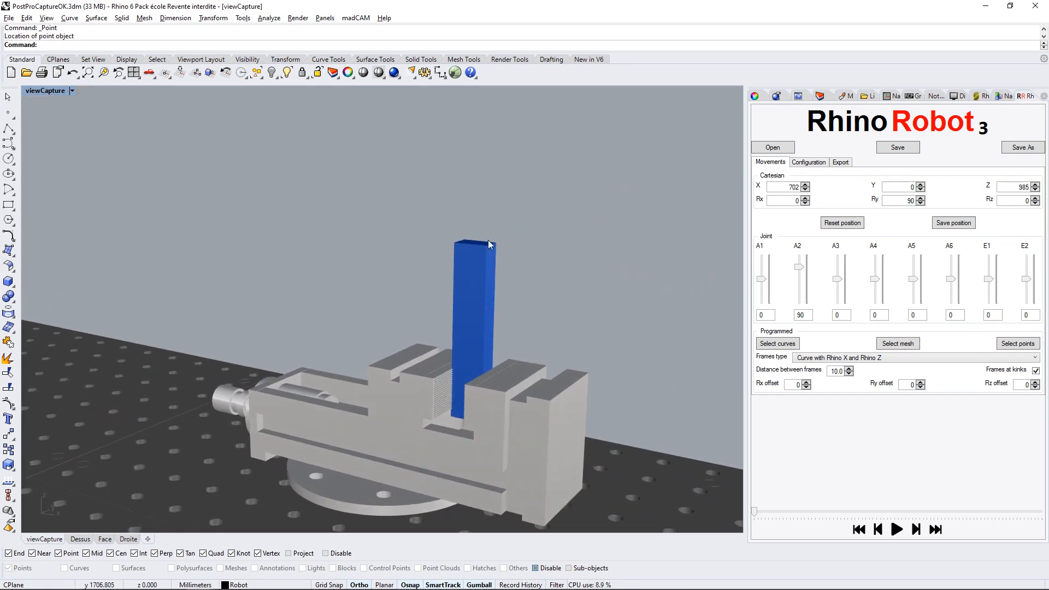
{"action": "scroll", "coordinate": [488, 241], "scroll_direction": "up", "scroll_amount": 10}
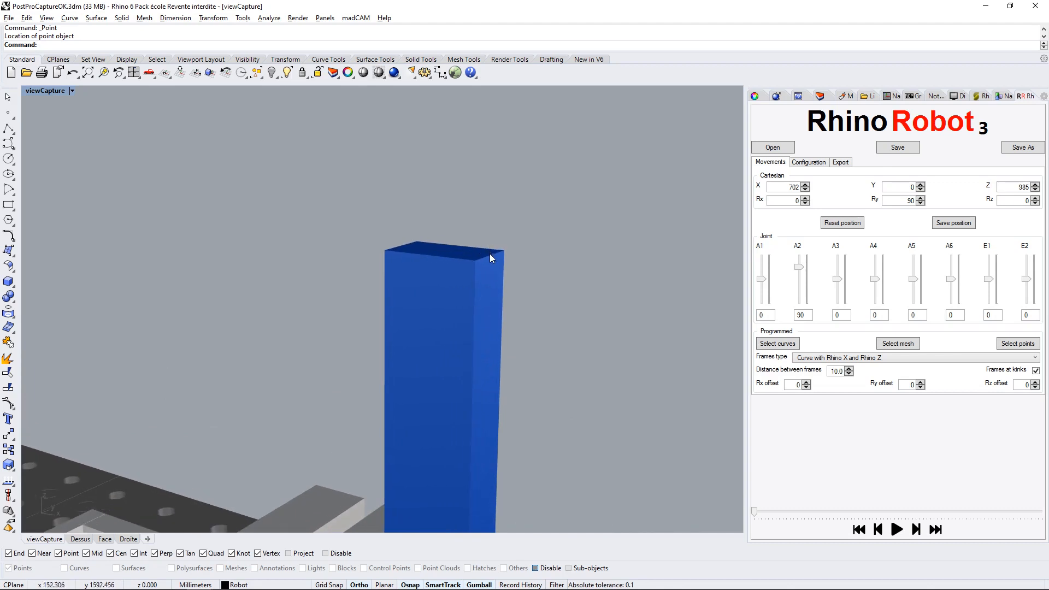
{"action": "right_click", "coordinate": [490, 255]}
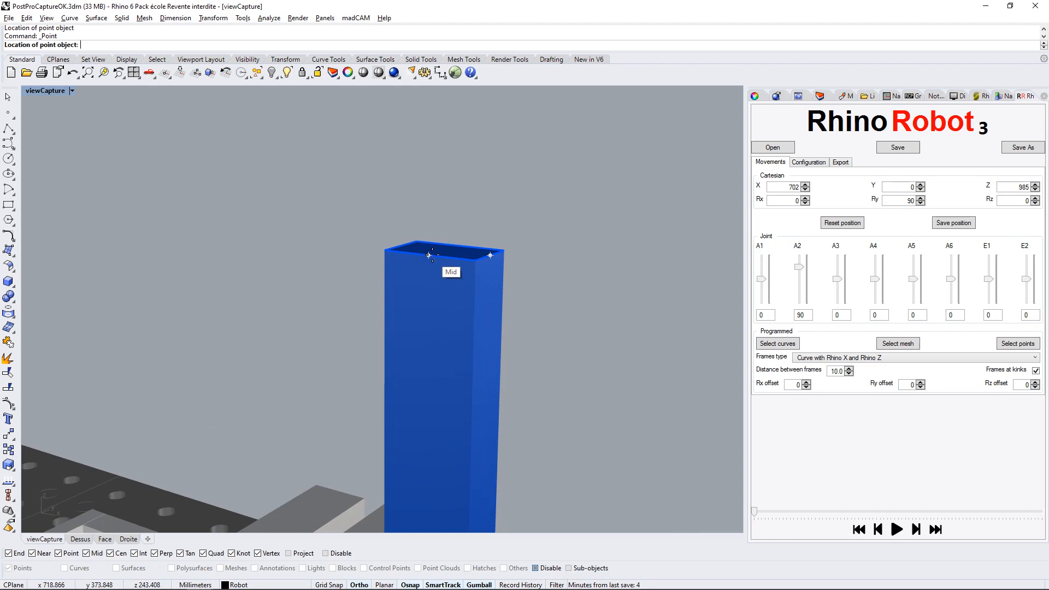
{"action": "left_click", "coordinate": [445, 251]}
Delete the blue block held in the rear vise, keeping its centre point.
{"action": "left_click", "coordinate": [450, 287]}
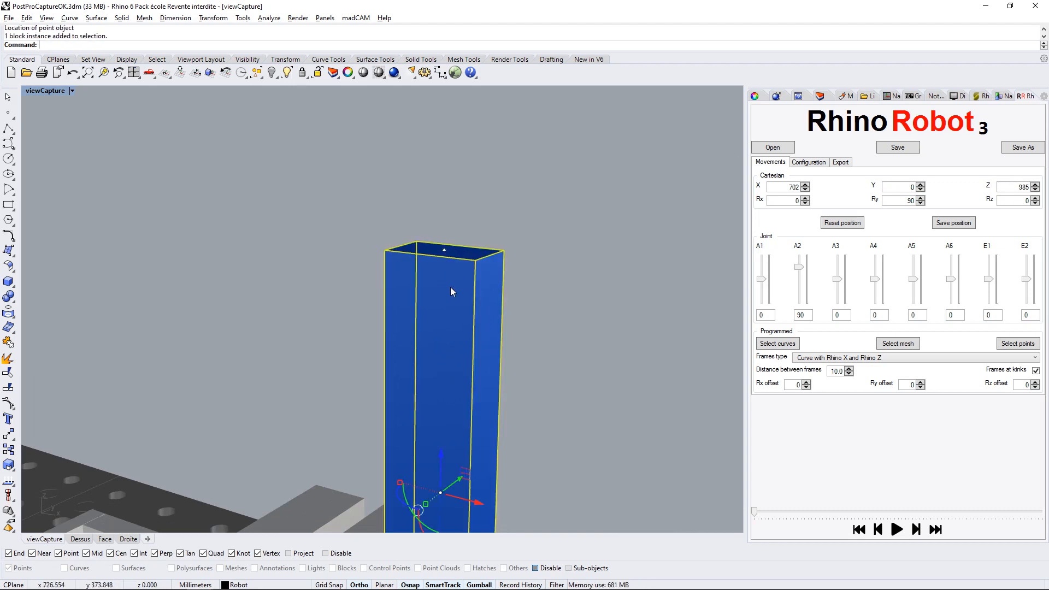
{"action": "key", "text": "Delete"}
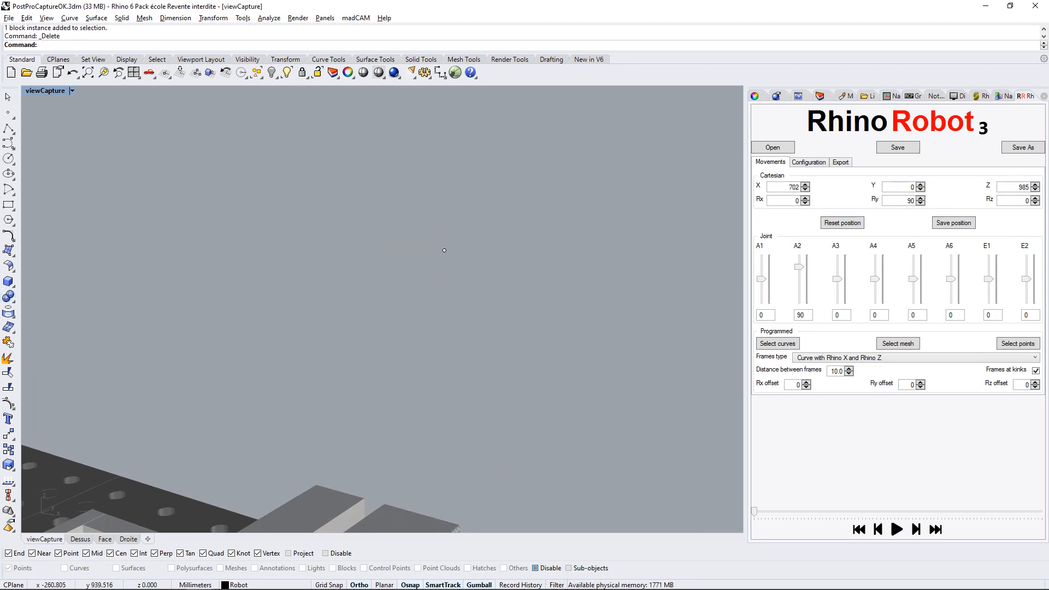
{"action": "scroll", "coordinate": [465, 332], "scroll_direction": "down", "scroll_amount": 15}
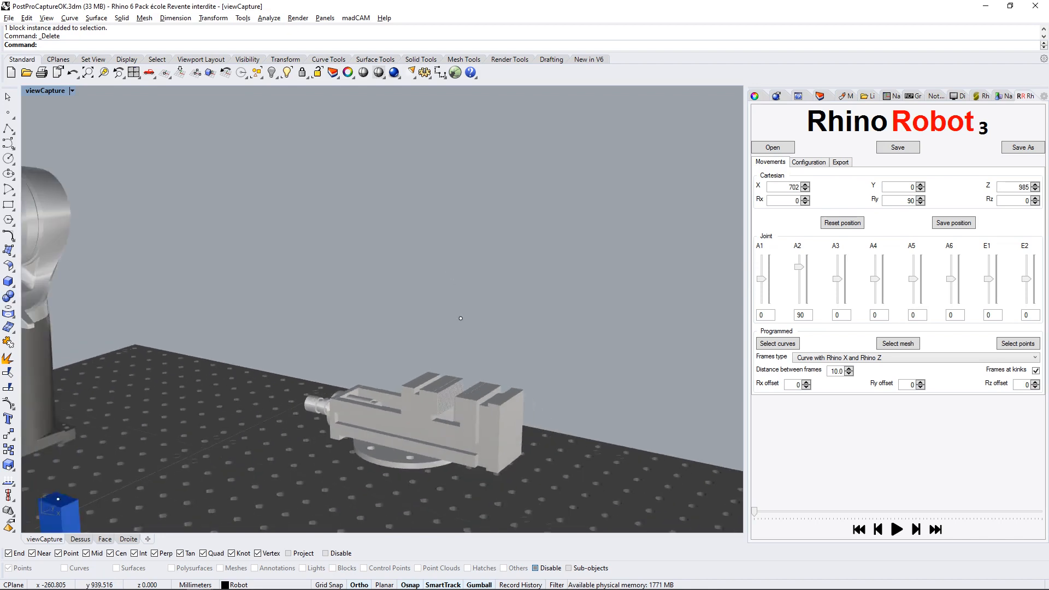
{"action": "scroll", "coordinate": [465, 331], "scroll_direction": "down", "scroll_amount": 1}
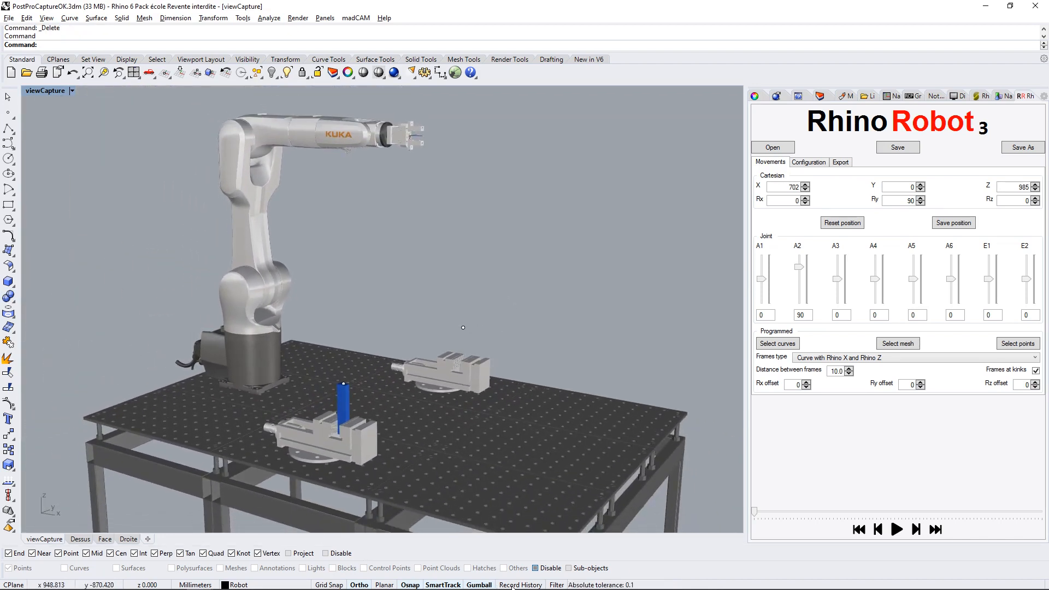
Restrict selection to points, select both placed points, and use them as robot targets with the frames type set to Points.
{"action": "left_click", "coordinate": [556, 586]}
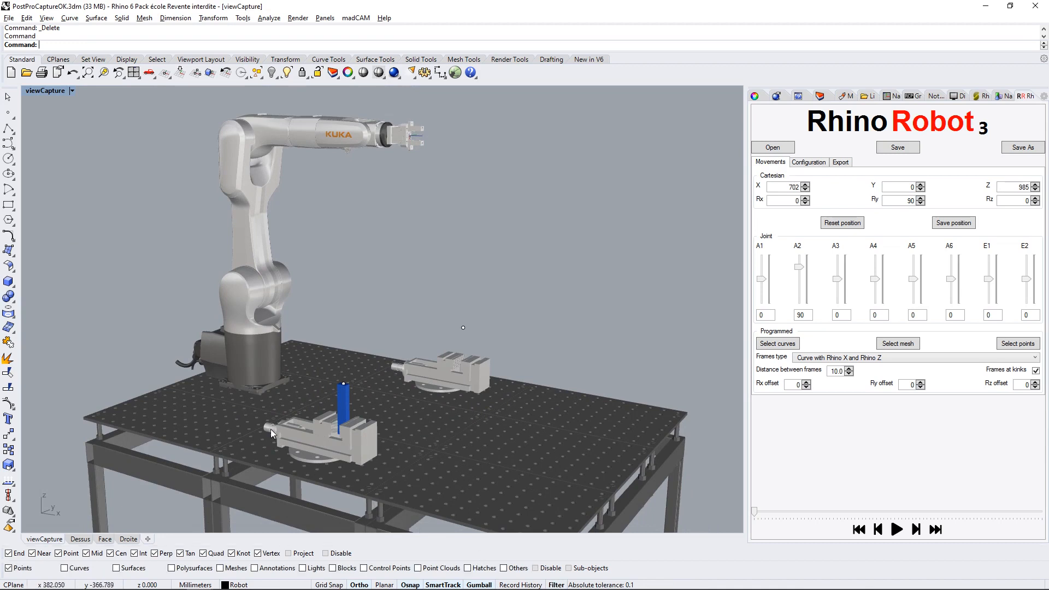
{"action": "left_click_drag", "start_coordinate": [296, 408], "coordinate": [467, 308]}
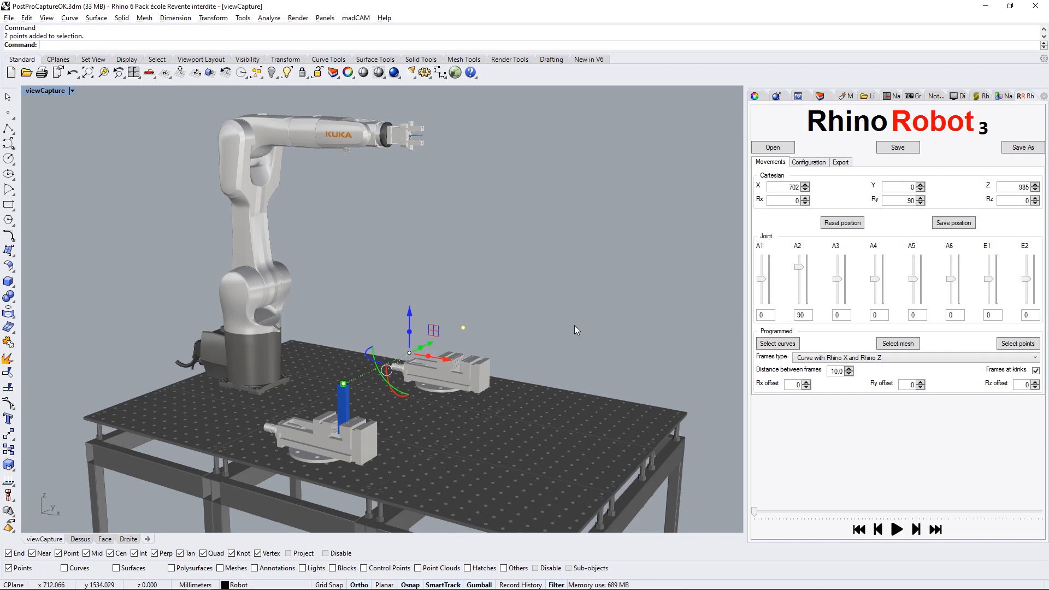
{"action": "left_click", "coordinate": [1033, 359]}
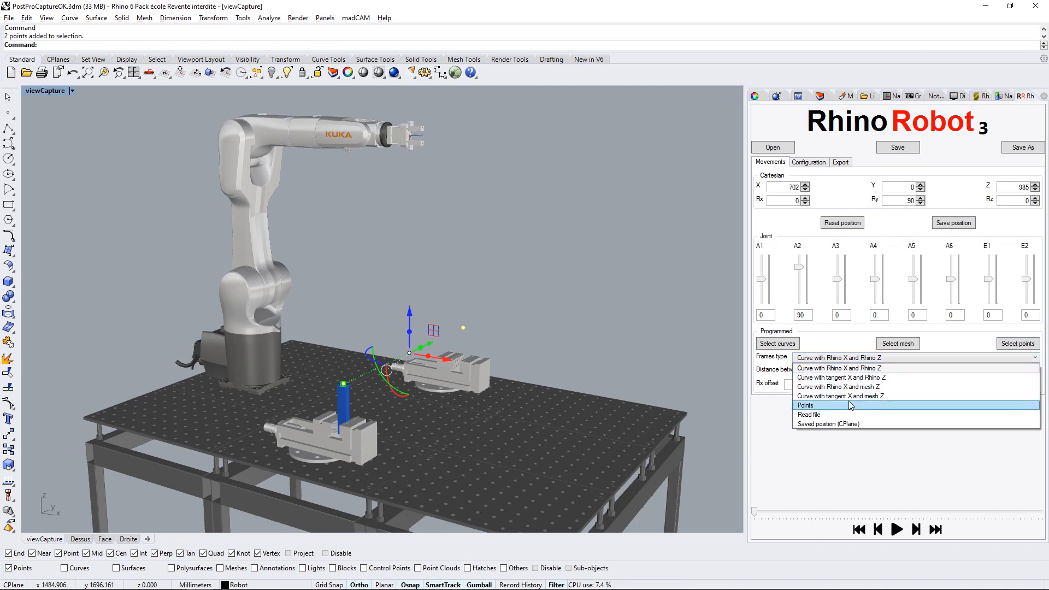
{"action": "left_click", "coordinate": [838, 406]}
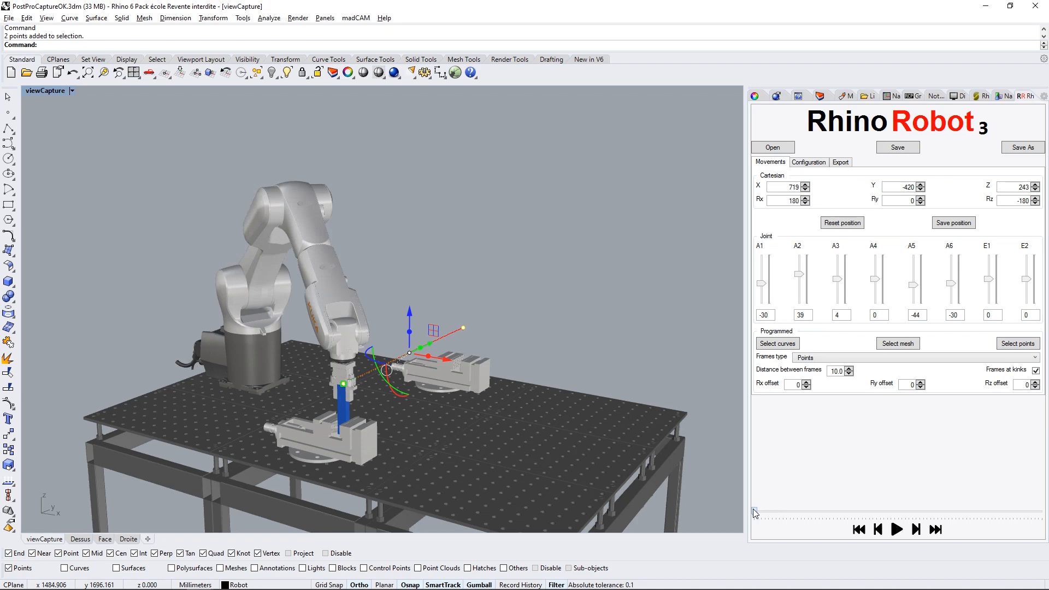
{"action": "left_click", "coordinate": [728, 507]}
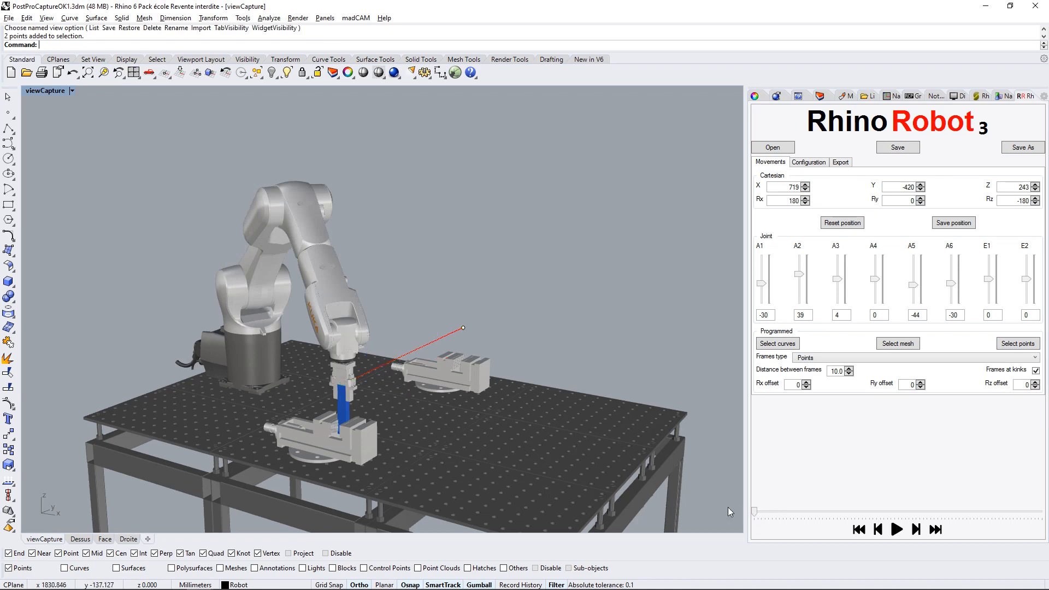
{"action": "left_click_drag", "start_coordinate": [758, 514], "coordinate": [744, 484]}
Switch to a maximized Grasshopper window and graft the Targets output of the Frames component.
{"action": "left_click", "coordinate": [457, 72]}
{"action": "left_click", "coordinate": [716, 9]}
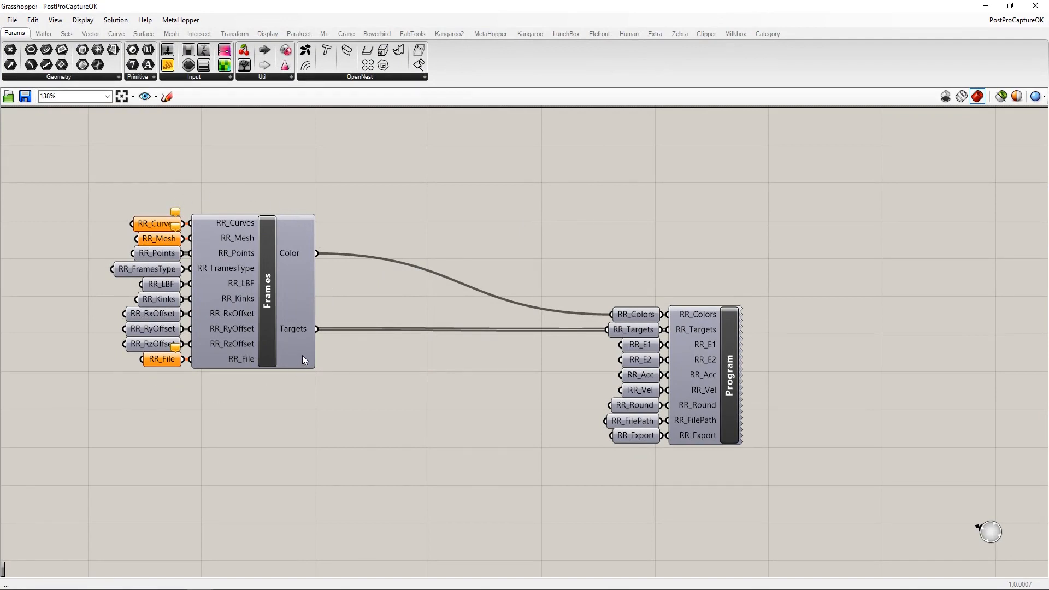
{"action": "mouse_move", "coordinate": [303, 355]}
{"action": "mouse_move", "coordinate": [169, 254]}
{"action": "mouse_move", "coordinate": [299, 334]}
{"action": "right_click", "coordinate": [302, 330]}
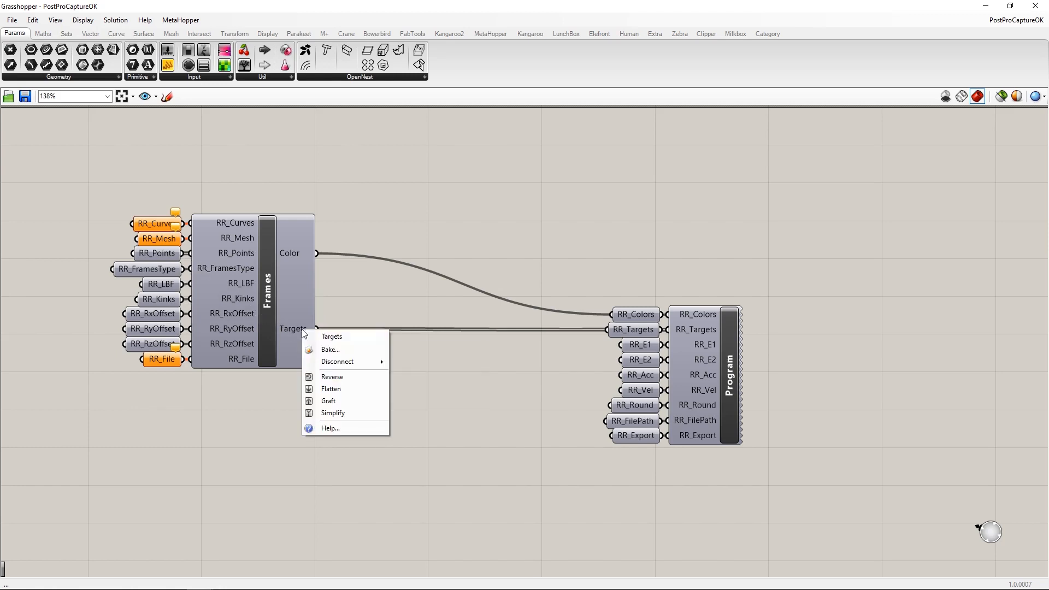
{"action": "left_click", "coordinate": [330, 400]}
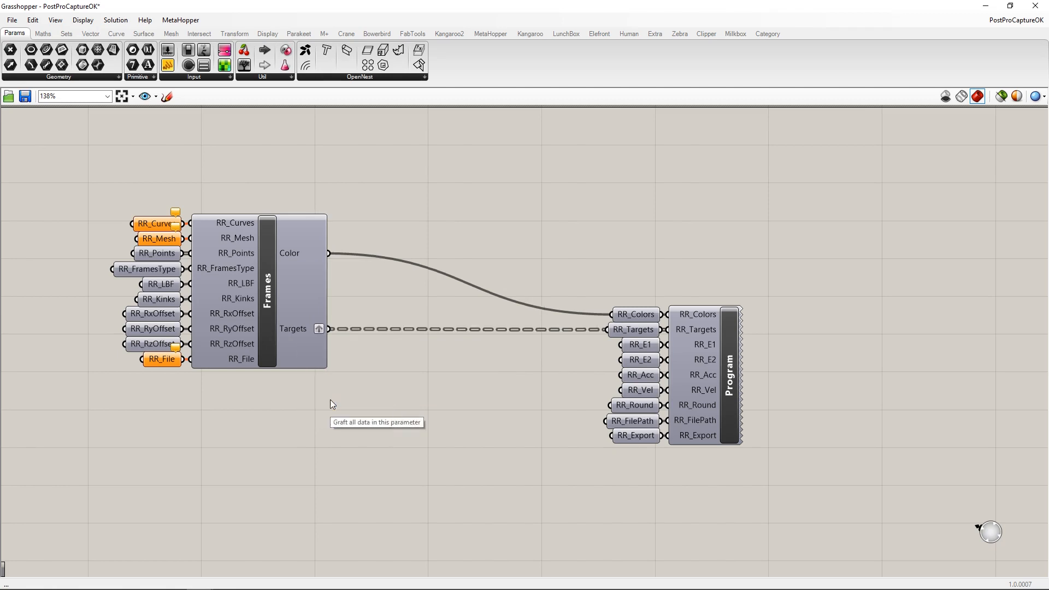
Add a Plane Offset component below the Targets wire and connect the grafted Targets output to its plane input.
{"action": "double_click", "coordinate": [398, 393]}
{"action": "type", "text": "off"}
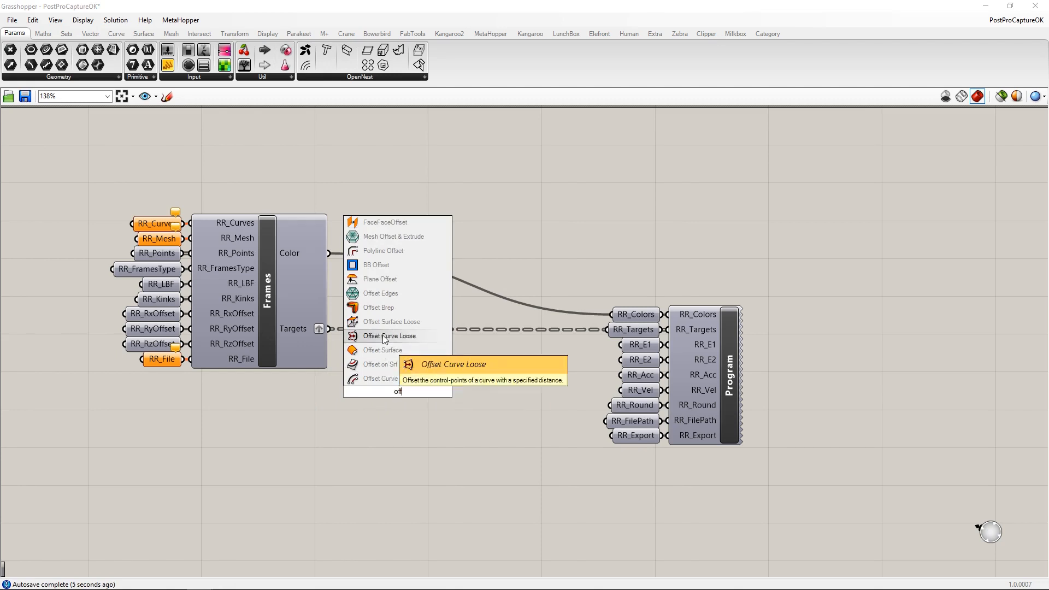
{"action": "left_click", "coordinate": [386, 279]}
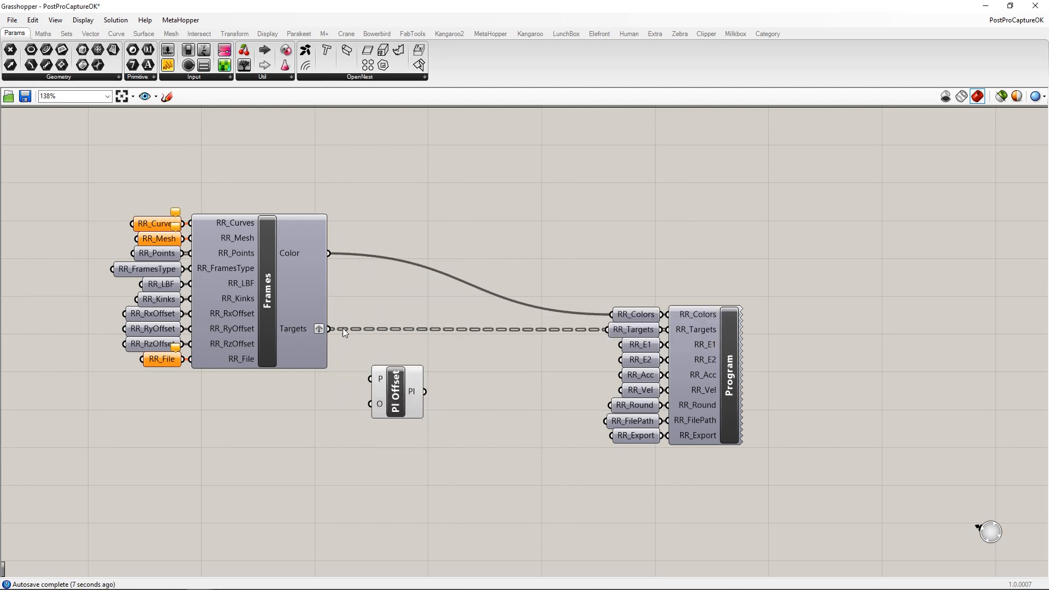
{"action": "left_click_drag", "start_coordinate": [329, 329], "coordinate": [371, 379]}
Add a number slider with the value 200 and connect it to the Plane Offset's offset input.
{"action": "double_click", "coordinate": [297, 425]}
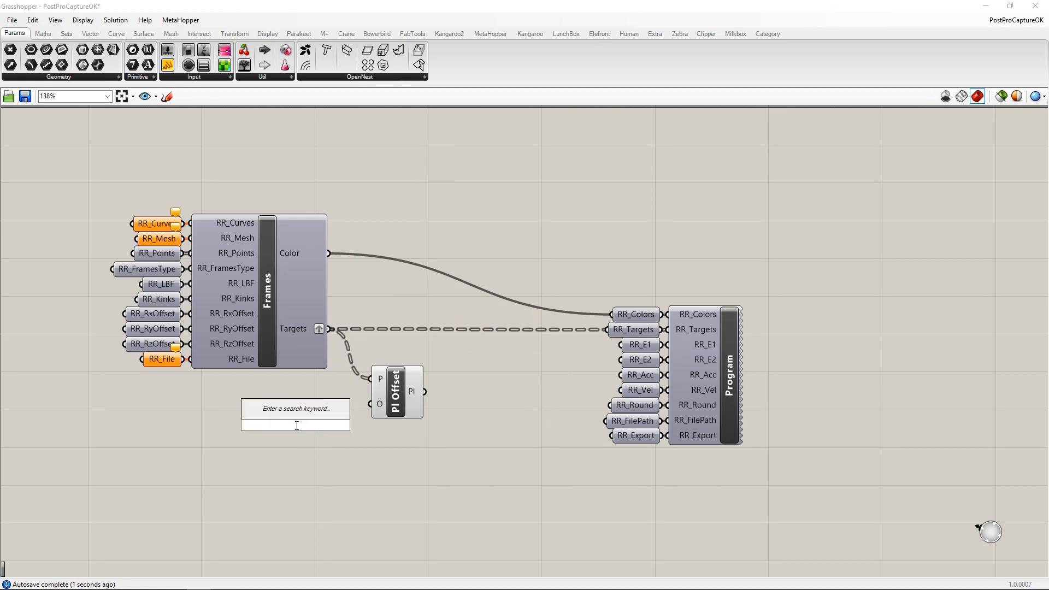
{"action": "type", "text": "200"}
{"action": "key", "text": "Return"}
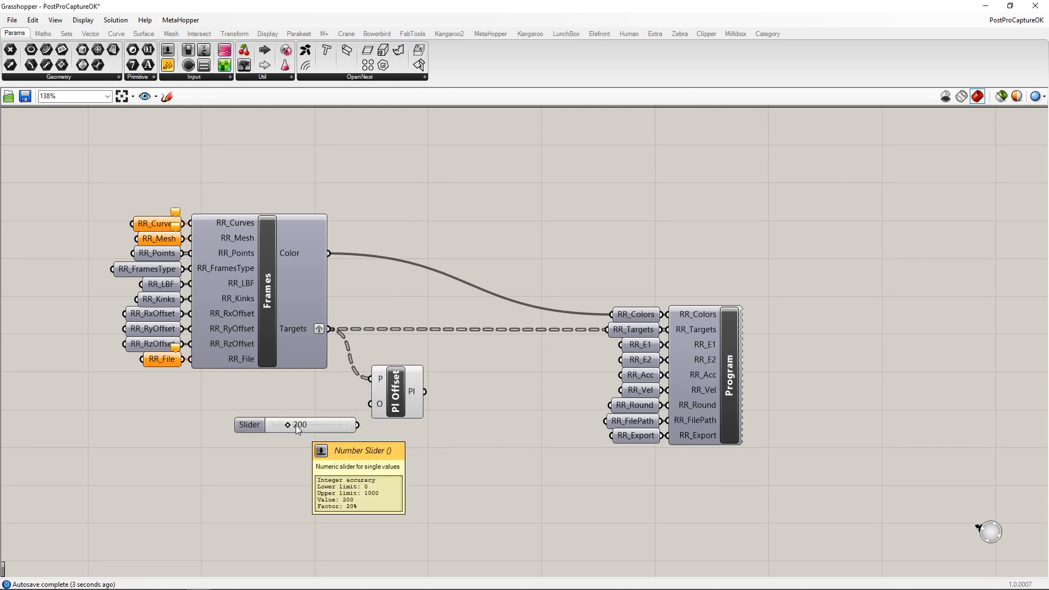
{"action": "left_click_drag", "start_coordinate": [307, 424], "coordinate": [374, 405]}
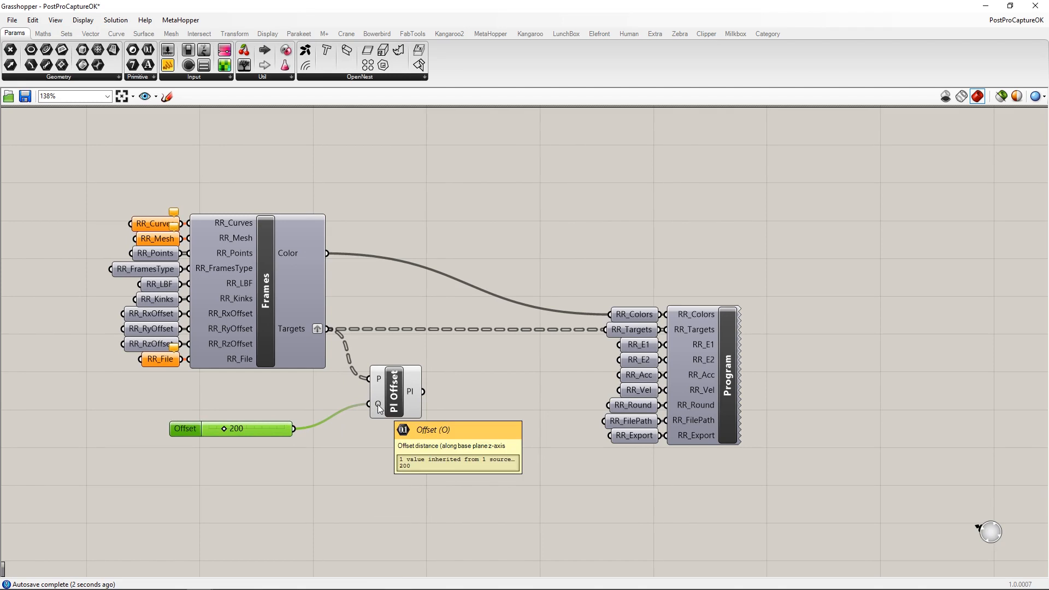
Negate the Plane Offset's offset input with an expression and line the component up with the slider.
{"action": "right_click", "coordinate": [378, 404]}
{"action": "mouse_move", "coordinate": [488, 493]}
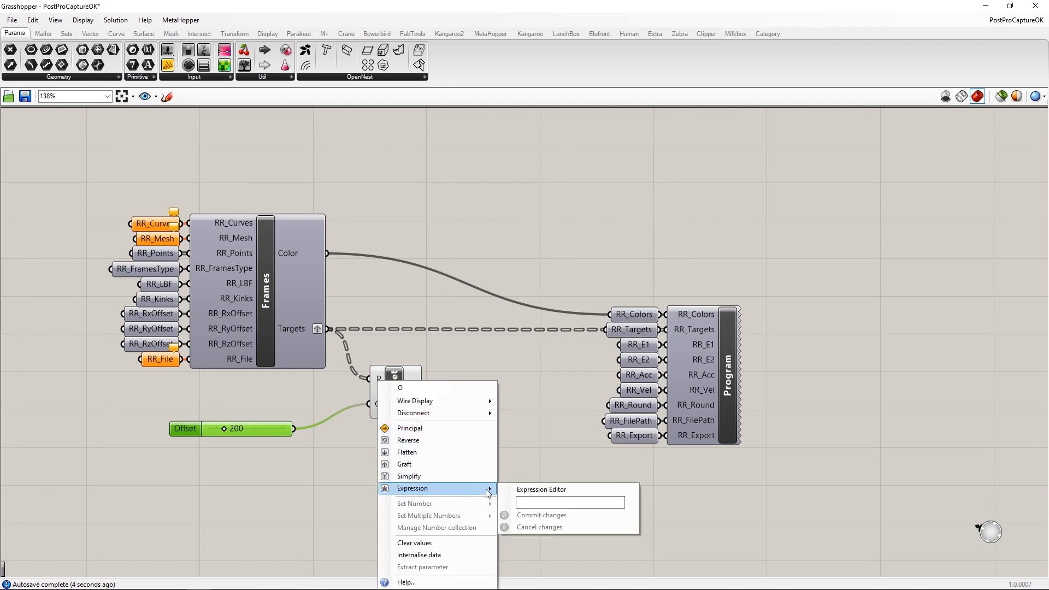
{"action": "left_click", "coordinate": [532, 501]}
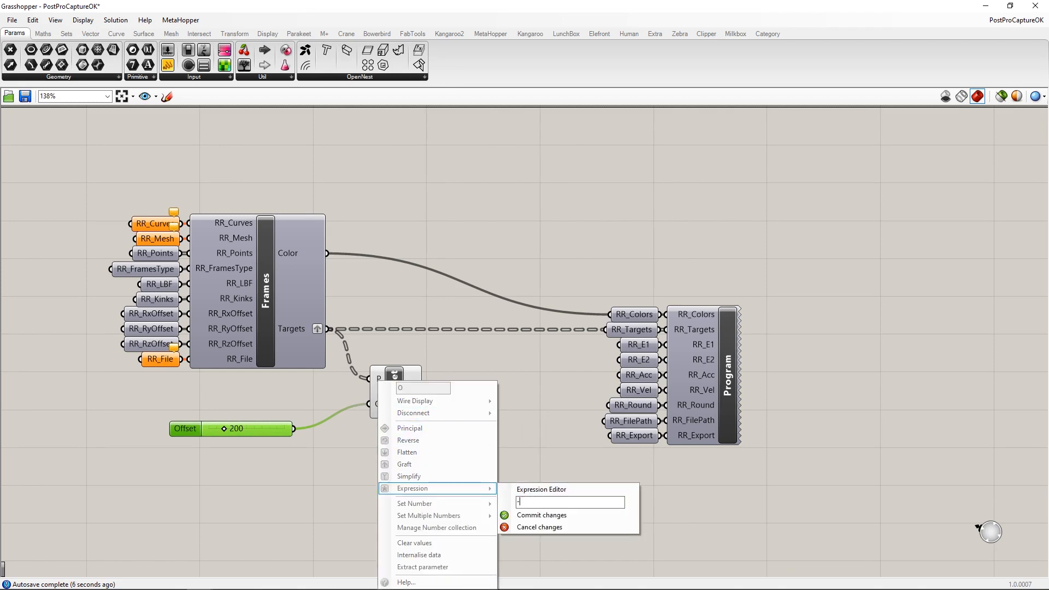
{"action": "left_click", "coordinate": [539, 515]}
{"action": "left_click_drag", "start_coordinate": [405, 407], "coordinate": [426, 432]}
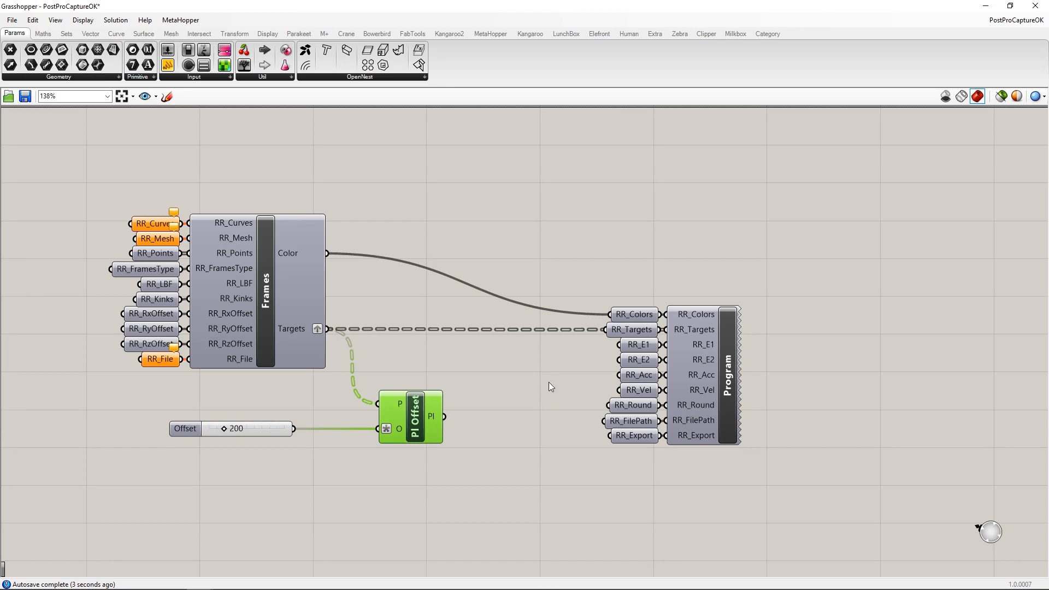
Add a Merge component beside the Plane Offset and give it a third input, D3.
{"action": "double_click", "coordinate": [521, 400]}
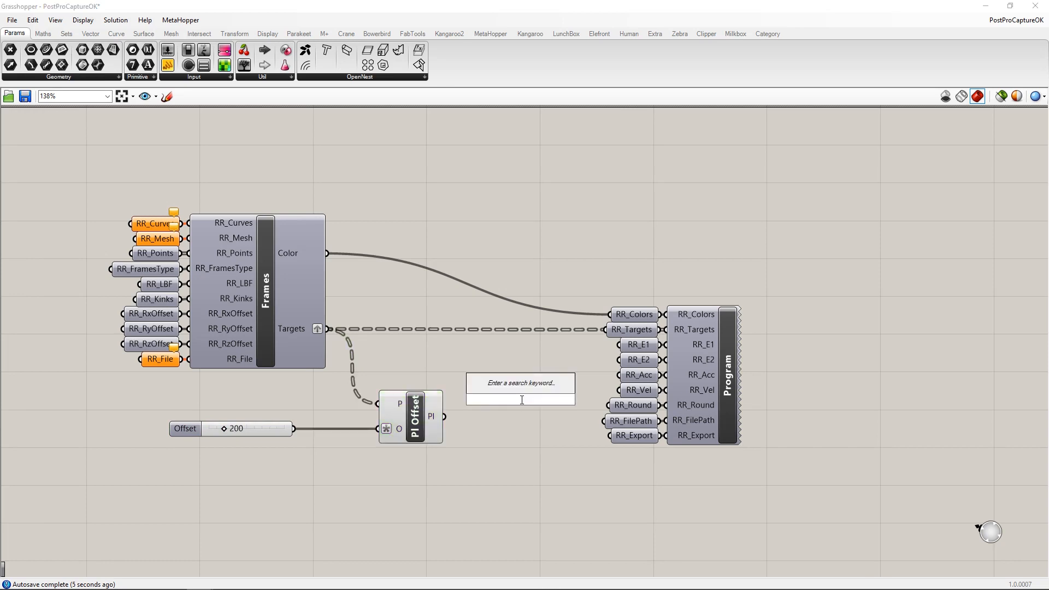
{"action": "type", "text": "merge"}
{"action": "key", "text": "Return"}
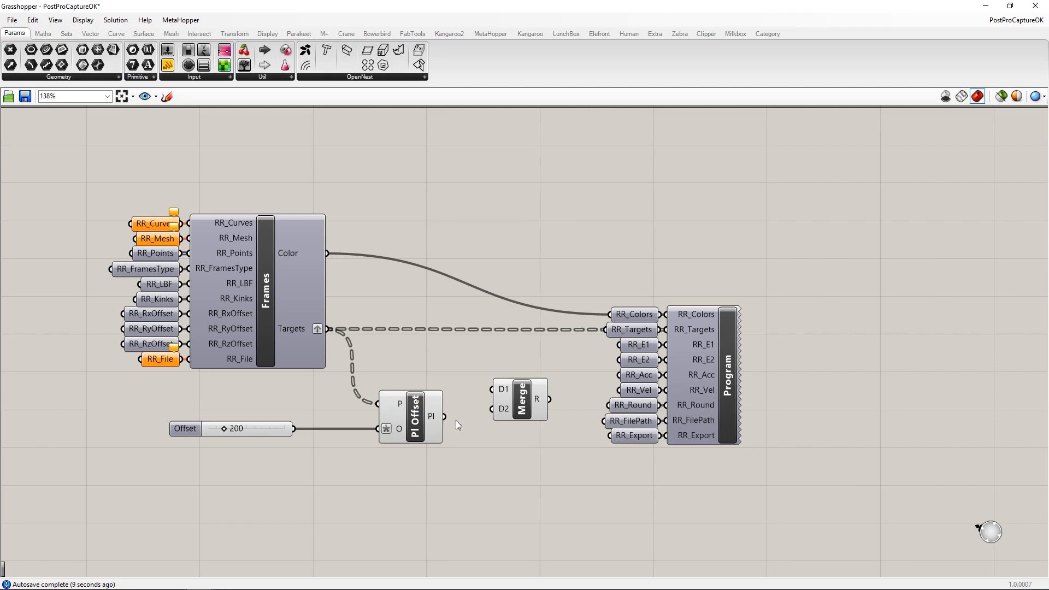
{"action": "scroll", "coordinate": [494, 420], "scroll_direction": "up", "scroll_amount": 5}
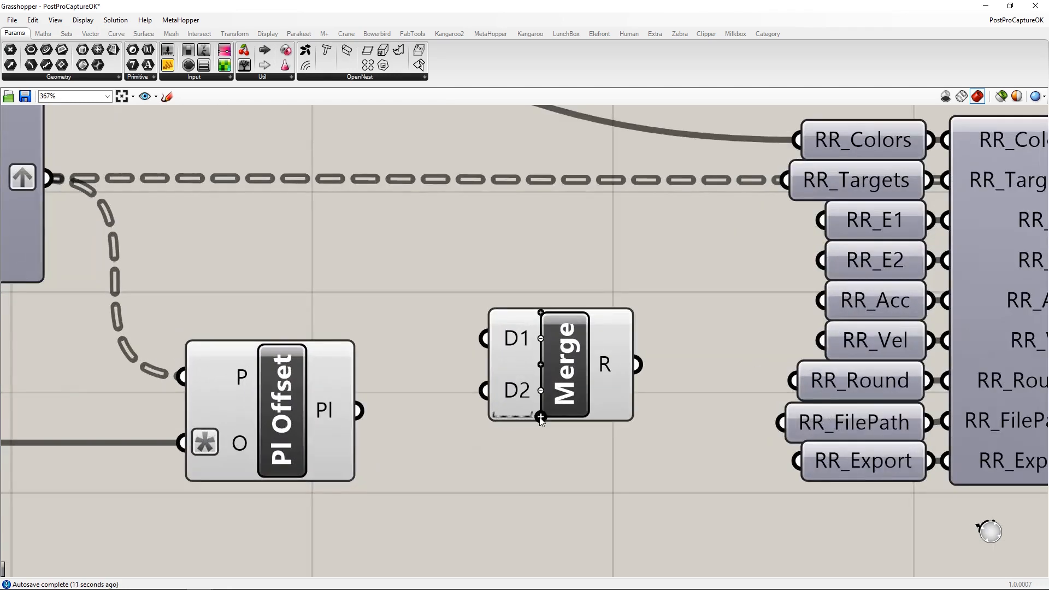
{"action": "left_click", "coordinate": [541, 419]}
{"action": "scroll", "coordinate": [471, 440], "scroll_direction": "down", "scroll_amount": 4}
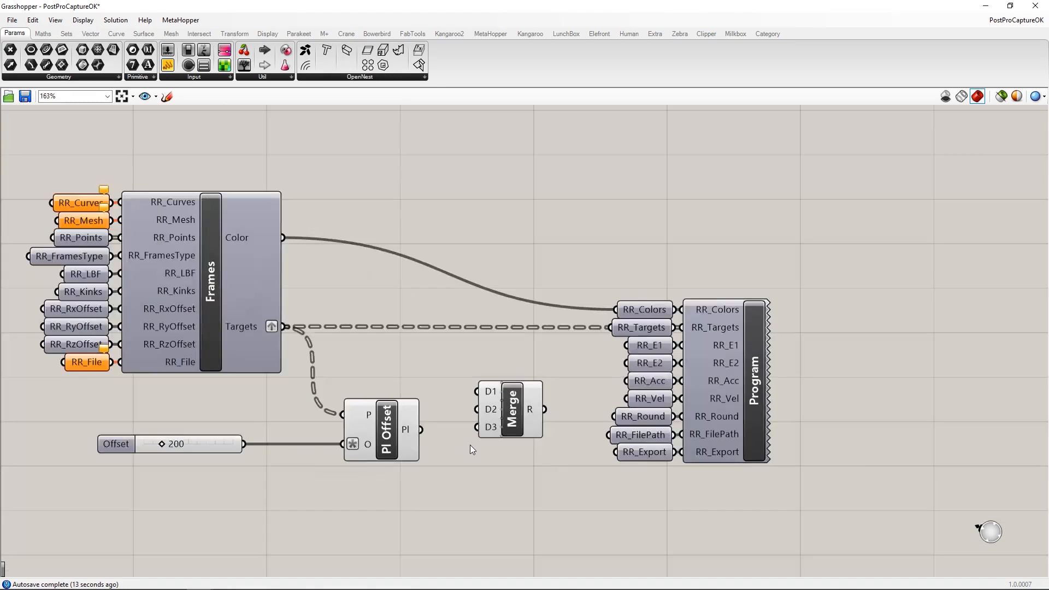
{"action": "scroll", "coordinate": [472, 450], "scroll_direction": "down", "scroll_amount": 2}
Connect the offset planes to Merge inputs D1 and D3 and Targets to D2, and remove the spare input D4.
{"action": "left_click_drag", "start_coordinate": [435, 435], "coordinate": [475, 406]}
{"action": "left_click_drag", "start_coordinate": [337, 361], "coordinate": [476, 424]}
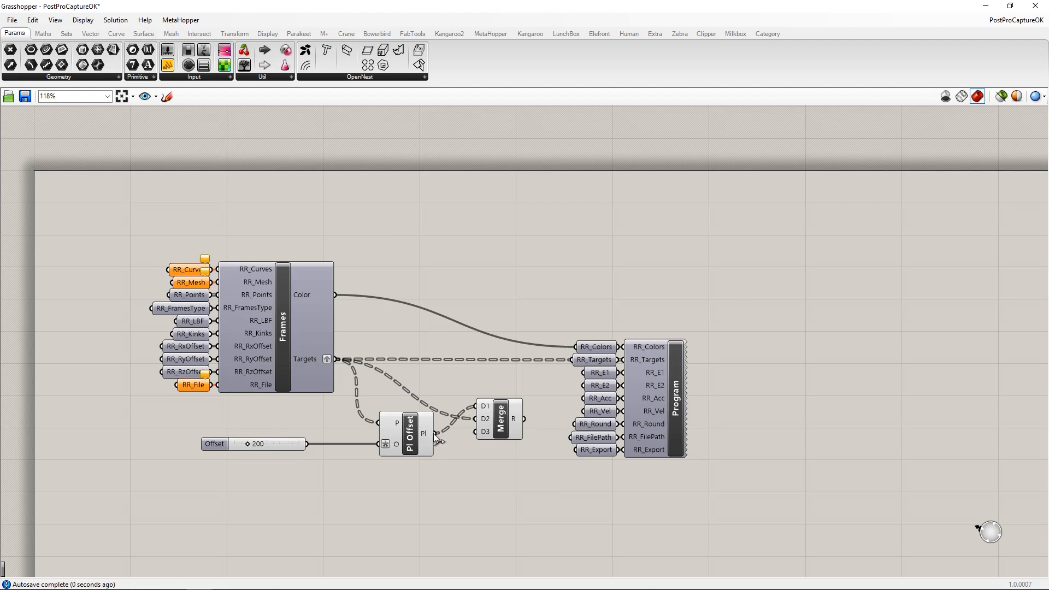
{"action": "left_click_drag", "start_coordinate": [478, 433], "coordinate": [476, 431]}
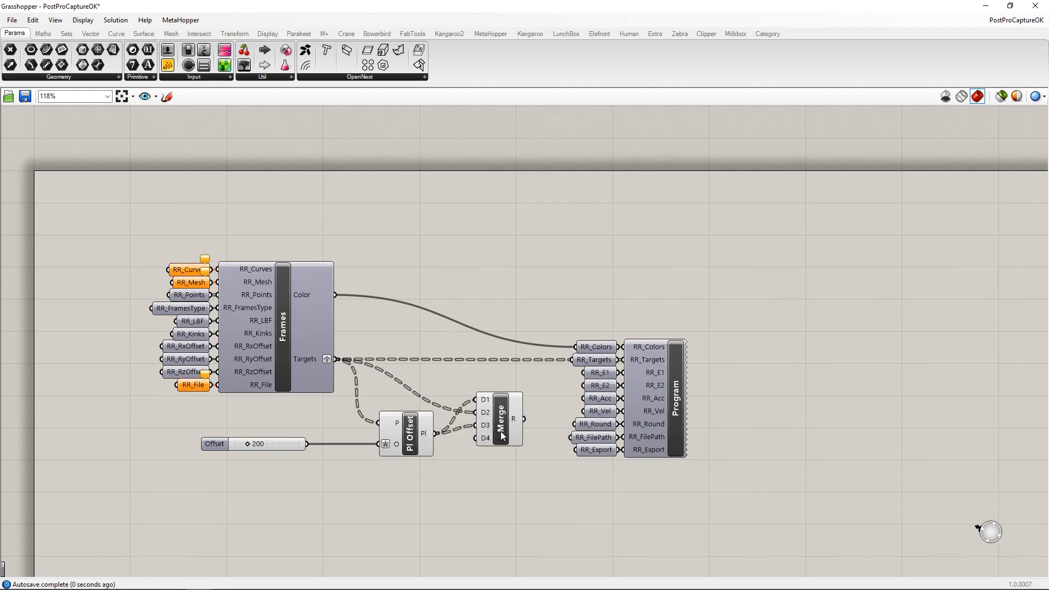
{"action": "scroll", "coordinate": [478, 437], "scroll_direction": "up", "scroll_amount": 7}
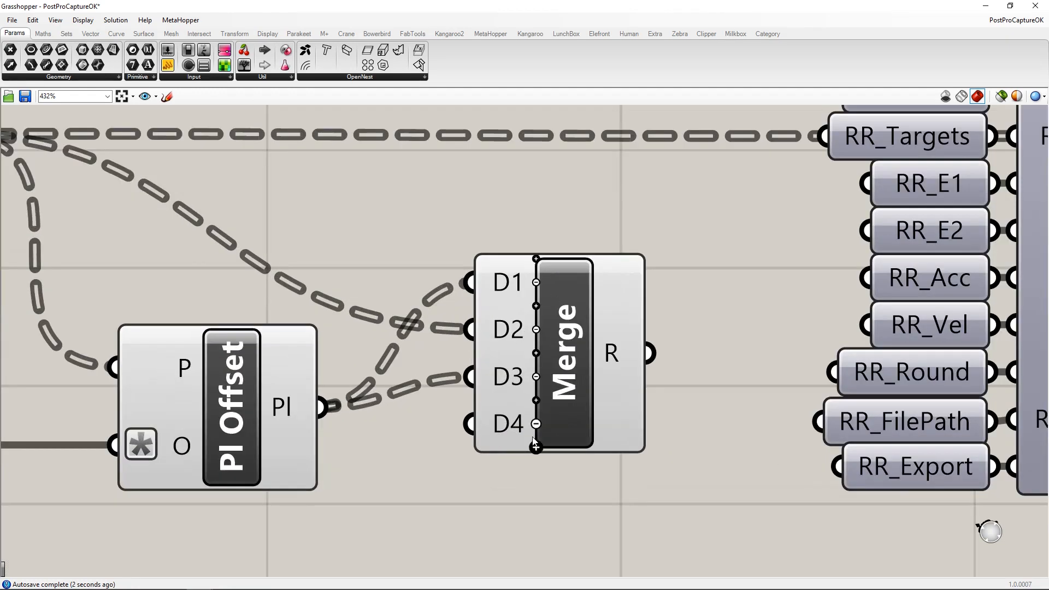
{"action": "left_click", "coordinate": [494, 438]}
{"action": "scroll", "coordinate": [536, 426], "scroll_direction": "down", "scroll_amount": 7}
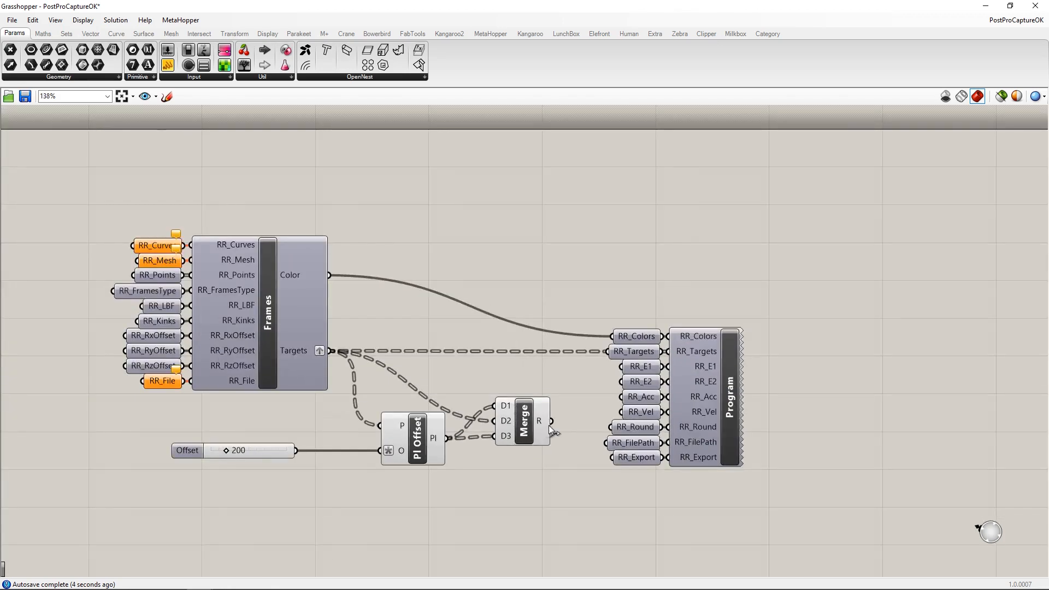
Replace the direct Targets wire into RR_Targets with the Merge result, and shrink the Grasshopper window to reveal the robot.
{"action": "left_click_drag", "start_coordinate": [552, 421], "coordinate": [604, 356]}
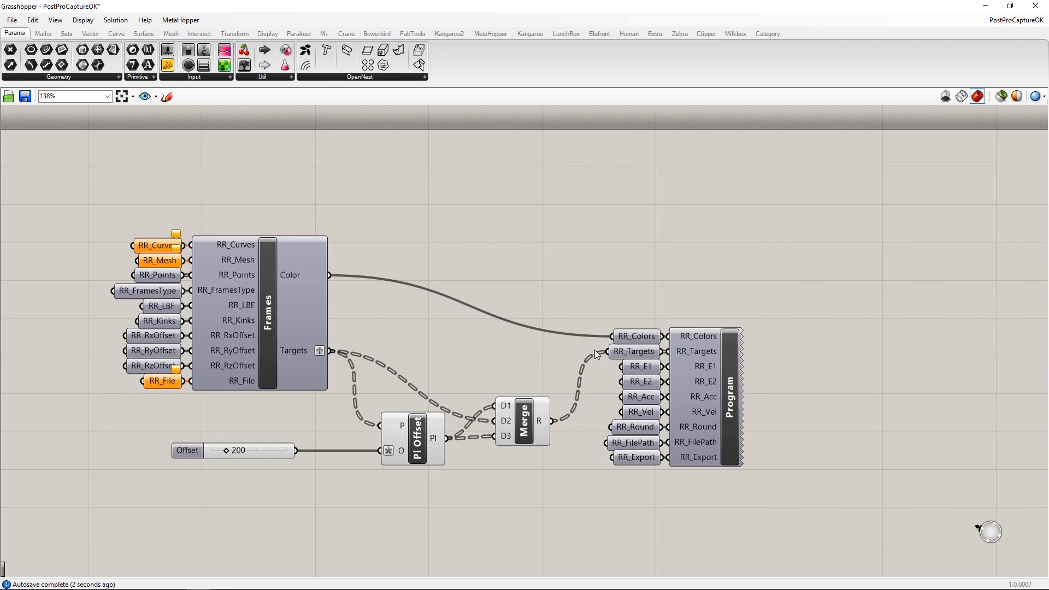
{"action": "left_click", "coordinate": [1010, 6]}
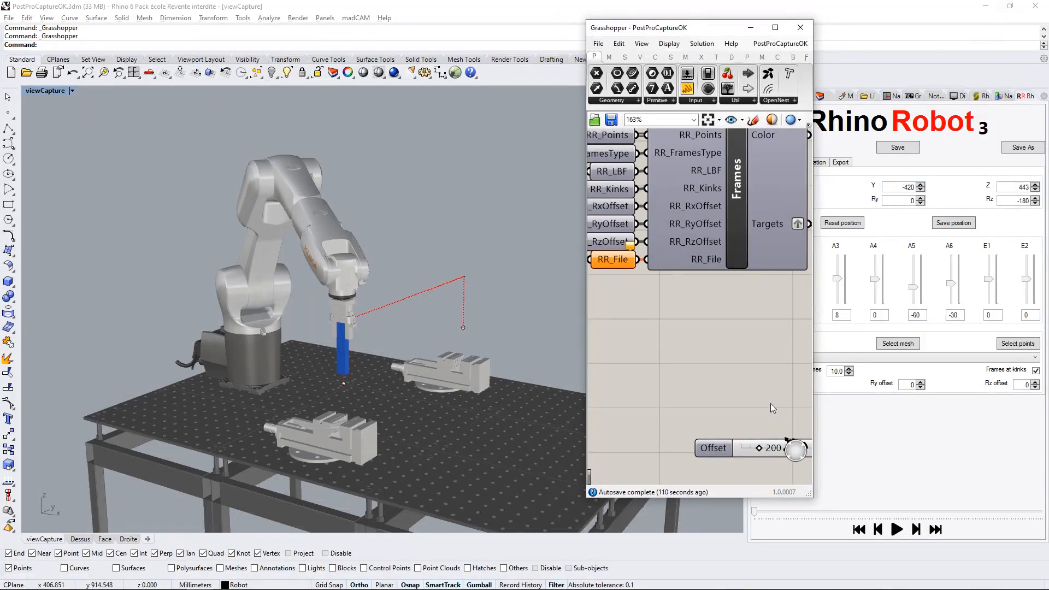
Set the Offset slider to 261 and play the robot simulation through to the end of the path.
{"action": "right_click_drag", "start_coordinate": [754, 425], "coordinate": [675, 416]}
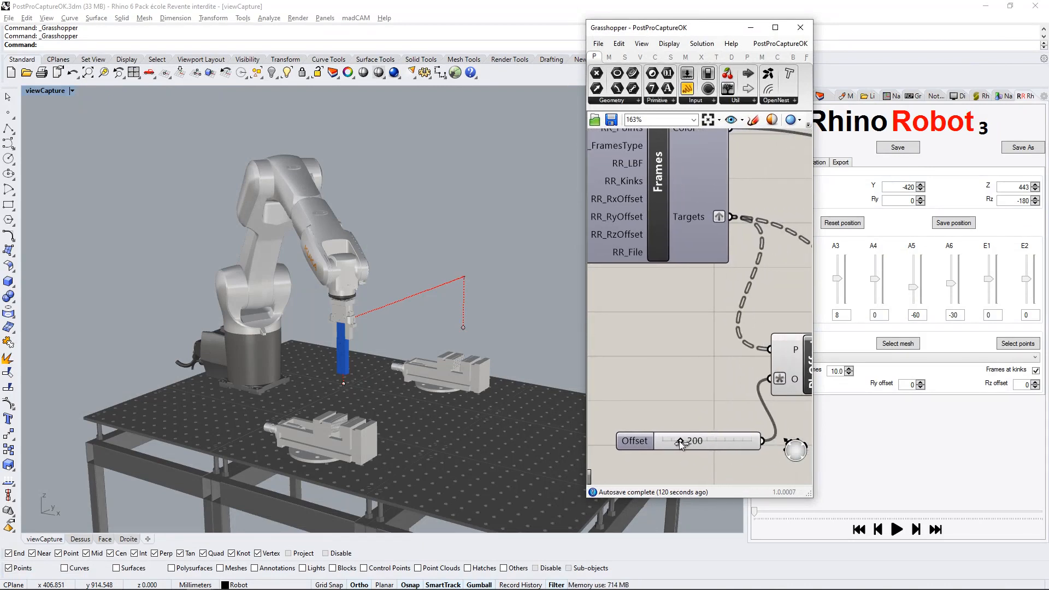
{"action": "mouse_move", "coordinate": [680, 442]}
{"action": "left_mouse_down"}
{"action": "mouse_move", "coordinate": [694, 441]}
{"action": "mouse_move", "coordinate": [685, 441]}
{"action": "left_mouse_up"}
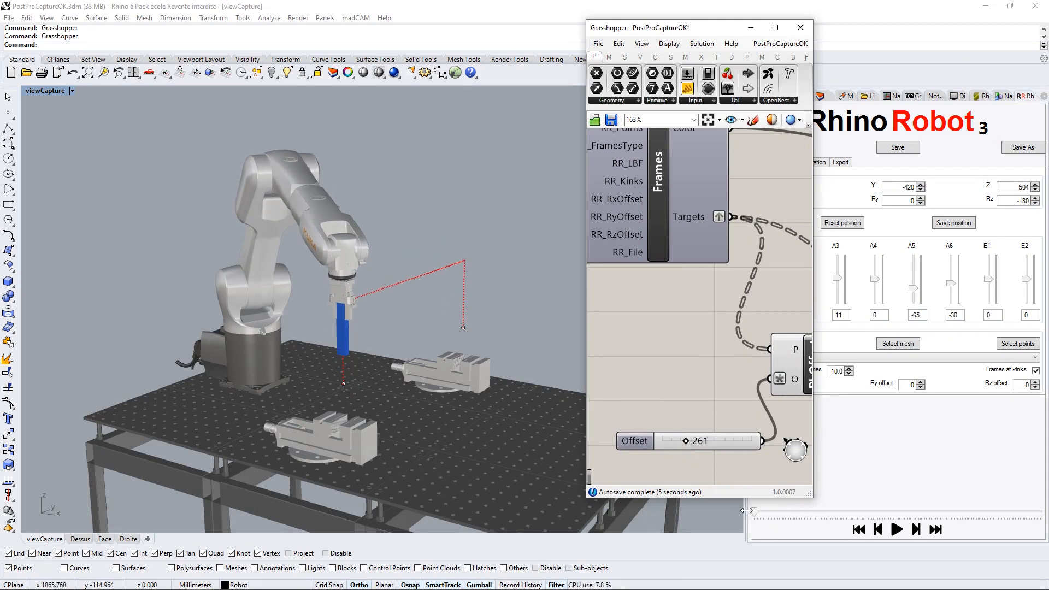
{"action": "left_click_drag", "start_coordinate": [756, 517], "coordinate": [1047, 360]}
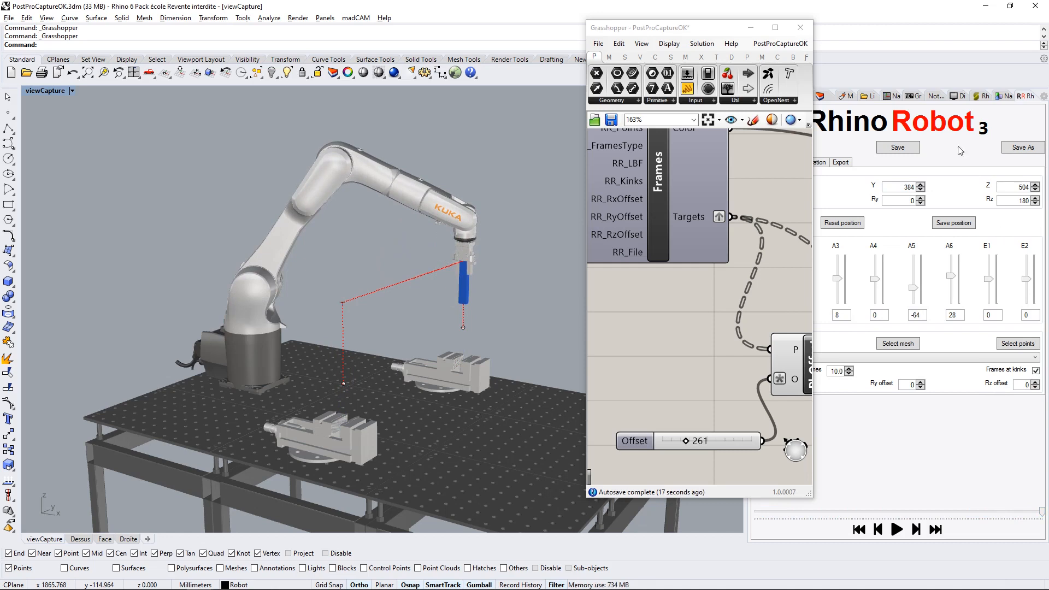
Export the robot program to C:\RhinoRobot\prog.src, review the exported file in Notepad, and return to Rhino.
{"action": "left_click", "coordinate": [751, 28]}
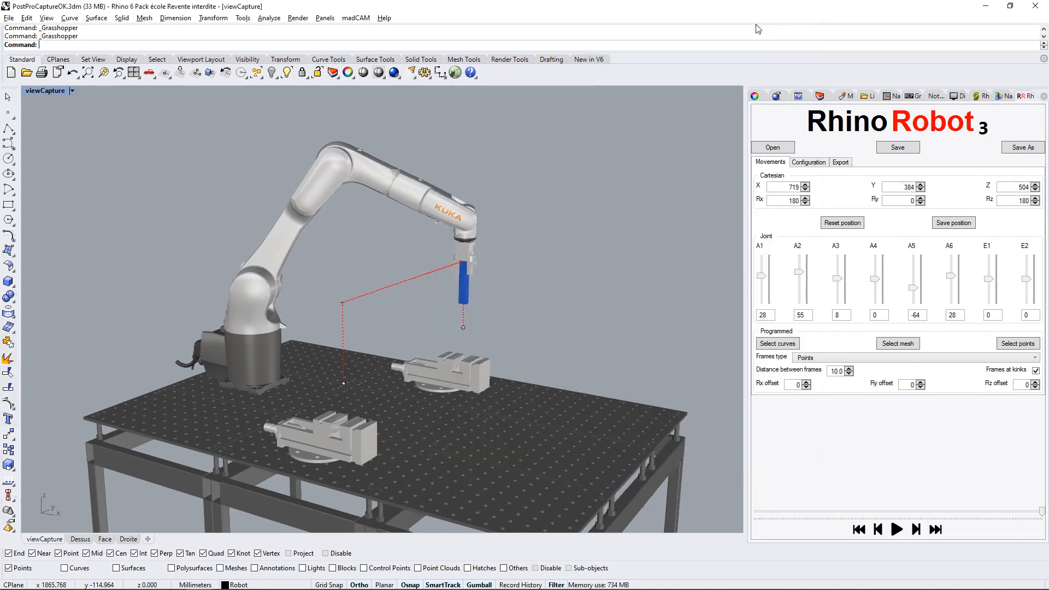
{"action": "left_click", "coordinate": [840, 163]}
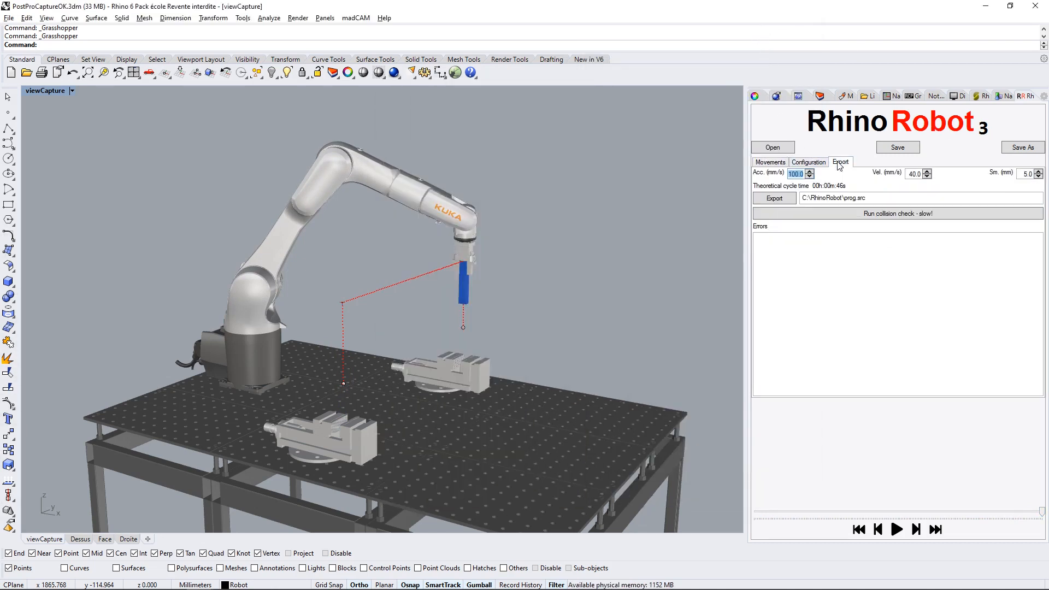
{"action": "left_click", "coordinate": [786, 197]}
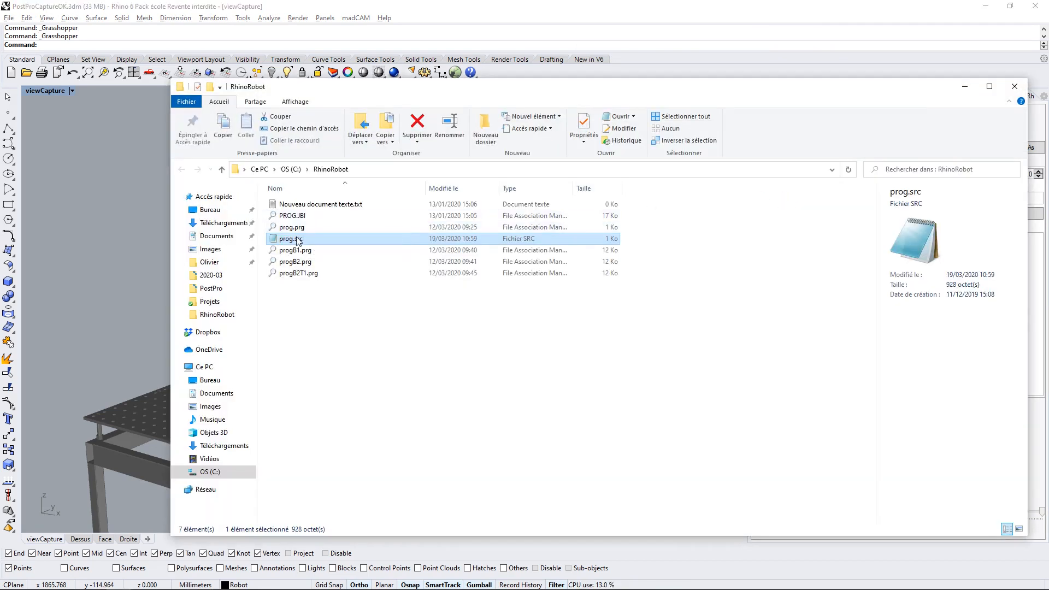
{"action": "double_click", "coordinate": [298, 238]}
{"action": "left_click", "coordinate": [907, 78]}
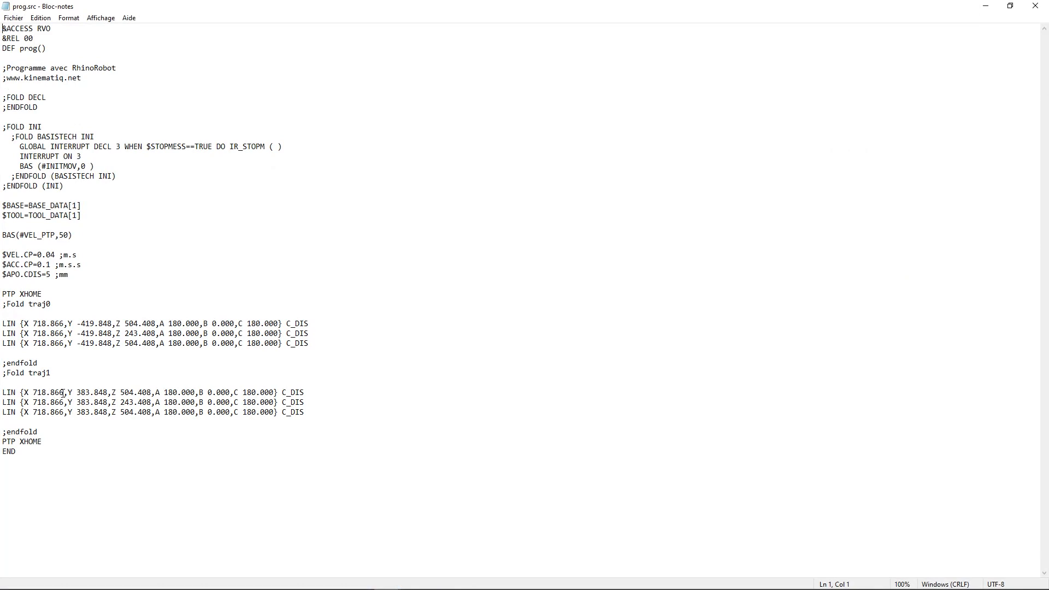
{"action": "left_click", "coordinate": [1035, 7]}
{"action": "left_click", "coordinate": [972, 76]}
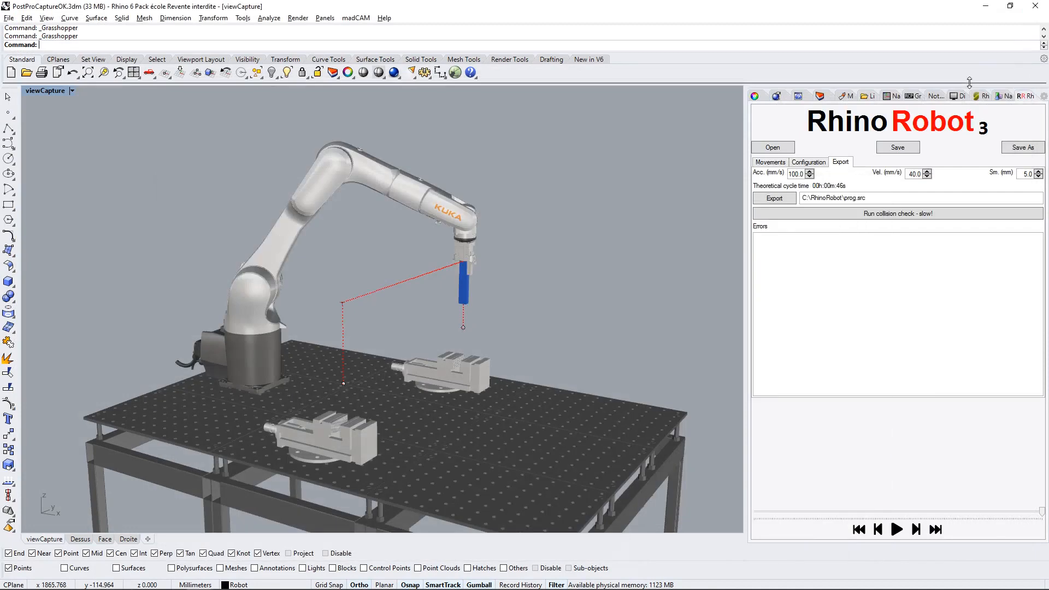
Switch back to Grasshopper at full size and open the Program cluster for editing.
{"action": "left_click", "coordinate": [458, 74]}
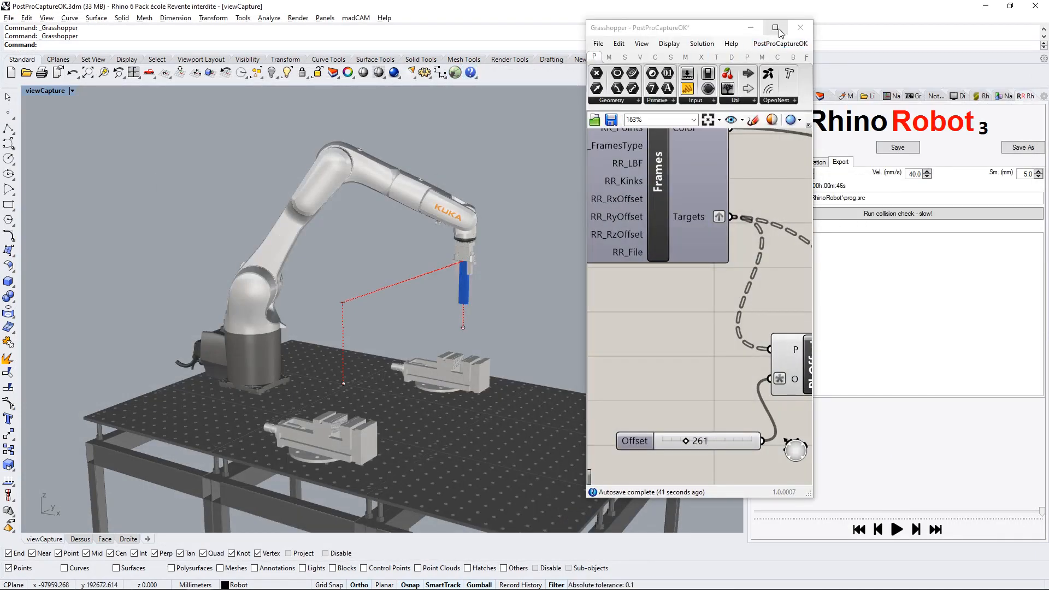
{"action": "left_click", "coordinate": [775, 27]}
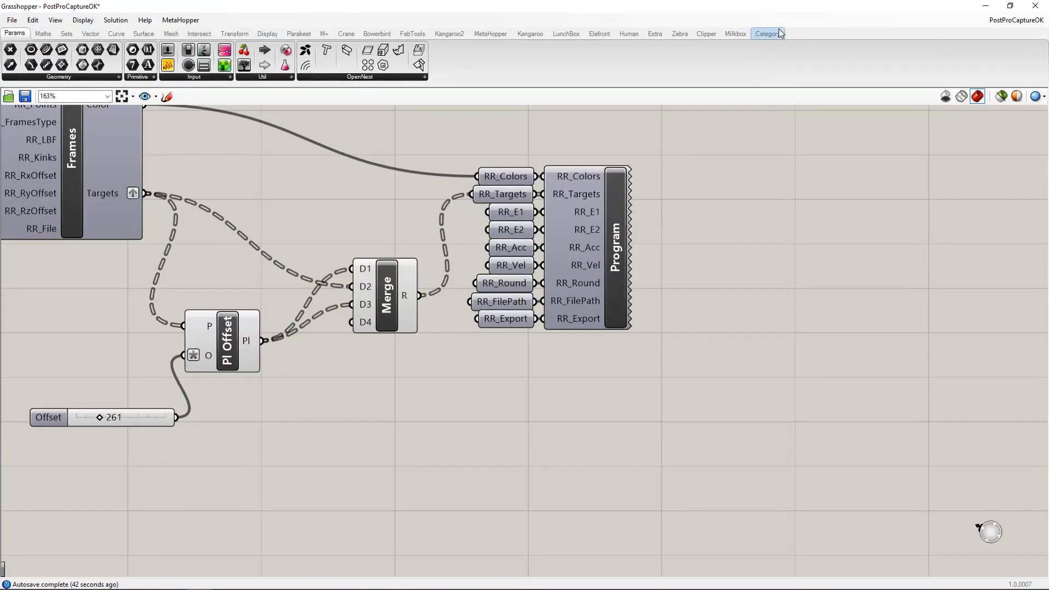
{"action": "double_click", "coordinate": [616, 246]}
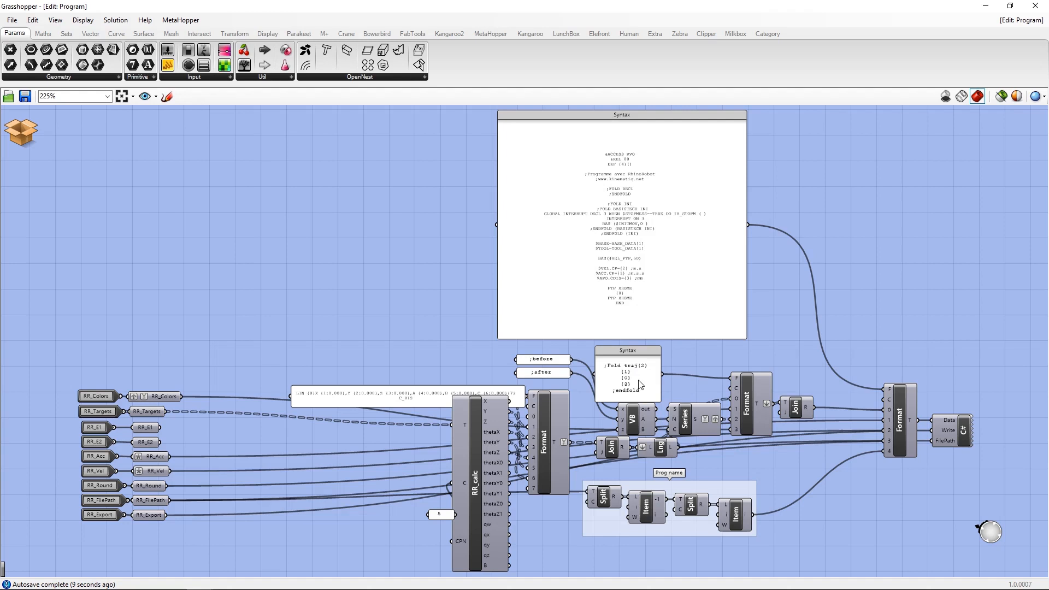
{"action": "scroll", "coordinate": [640, 384], "scroll_direction": "down", "scroll_amount": 5}
{"action": "right_click_drag", "start_coordinate": [684, 476], "coordinate": [565, 424]}
{"action": "scroll", "coordinate": [537, 413], "scroll_direction": "up", "scroll_amount": 5}
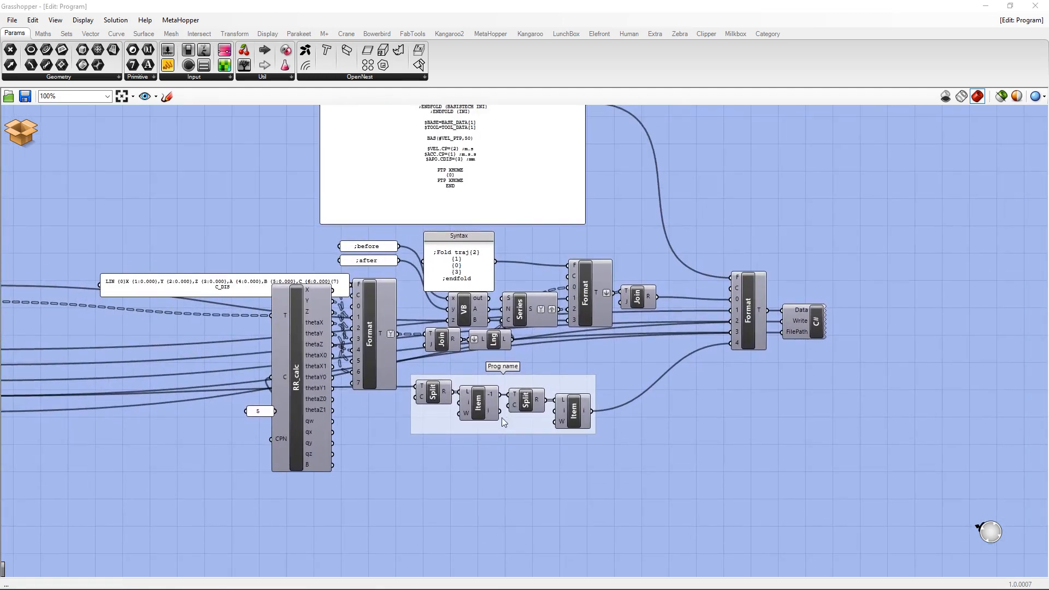
Add a List Item component below the Prog name group and feed its list input from the Format component beside RR_calc.
{"action": "double_click", "coordinate": [412, 452]}
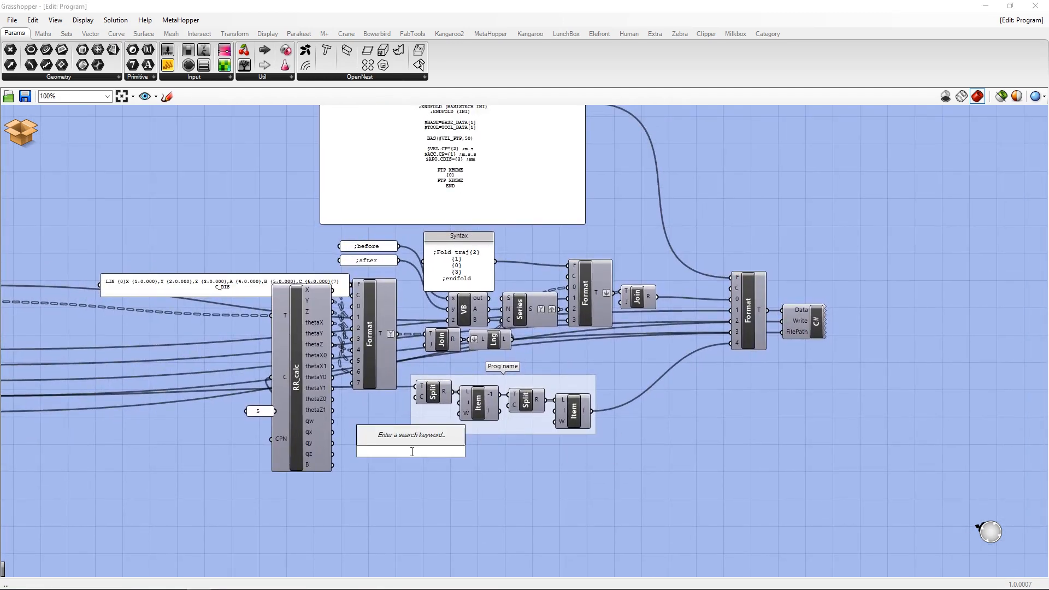
{"action": "type", "text": "listitem"}
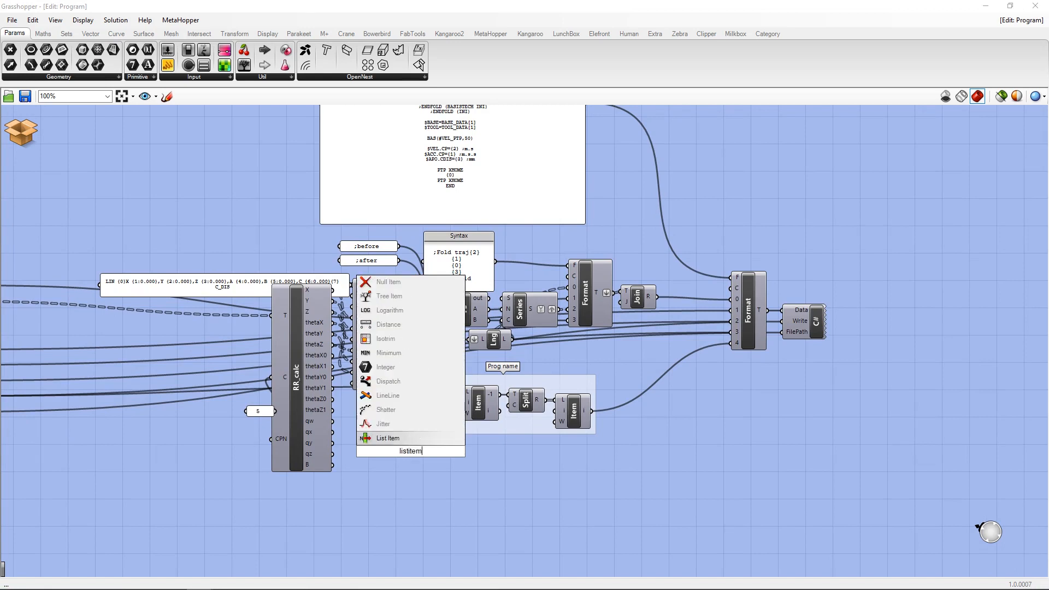
{"action": "left_click", "coordinate": [393, 437]}
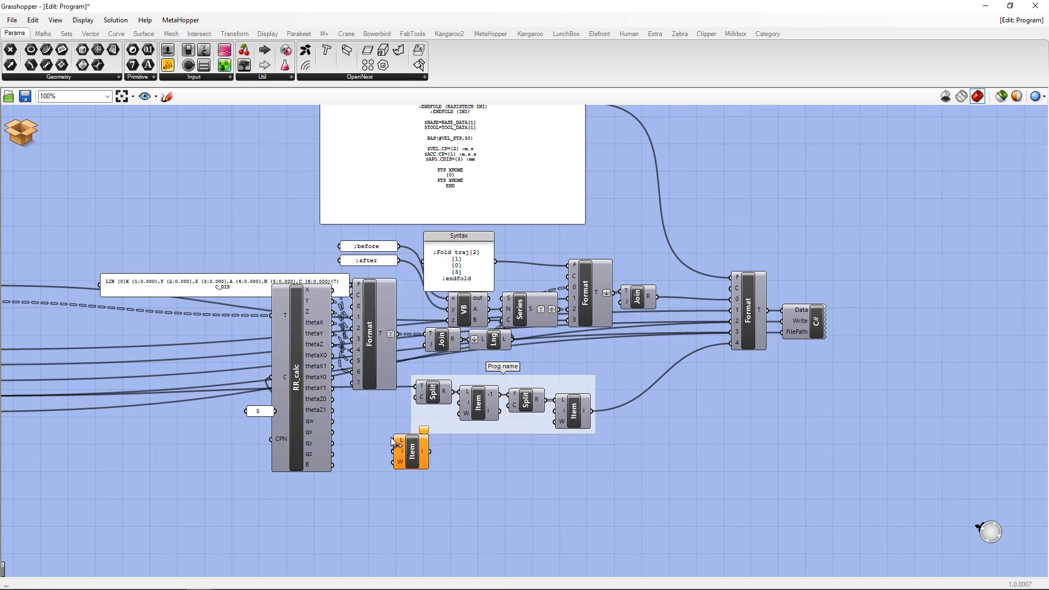
{"action": "left_click_drag", "start_coordinate": [410, 459], "coordinate": [470, 473]}
{"action": "left_click_drag", "start_coordinate": [398, 333], "coordinate": [452, 458]}
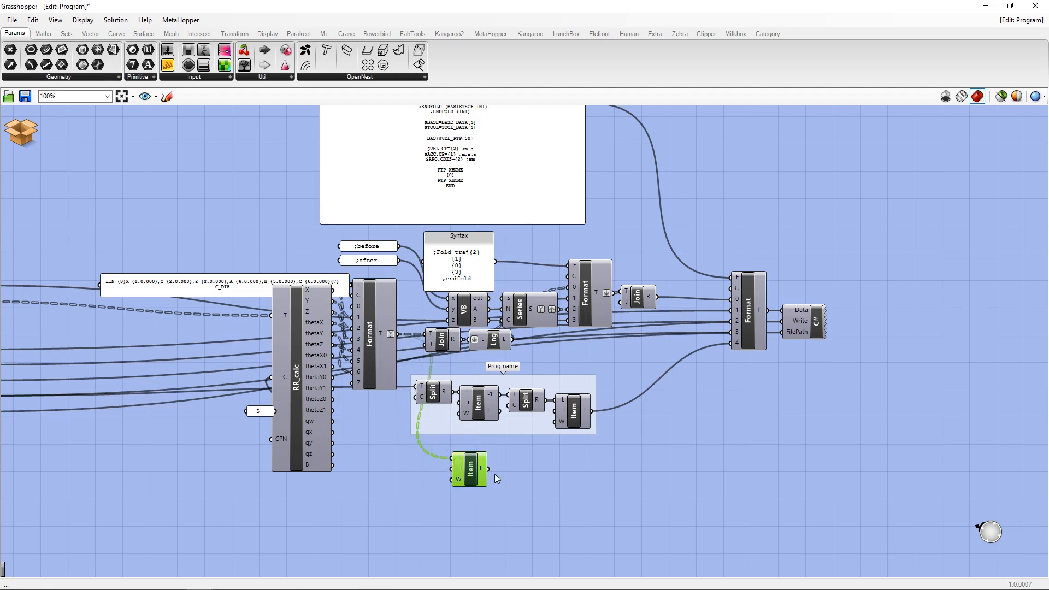
Give the new List Item component two extra outputs, +1 and +2.
{"action": "scroll", "coordinate": [488, 477], "scroll_direction": "up", "scroll_amount": 5}
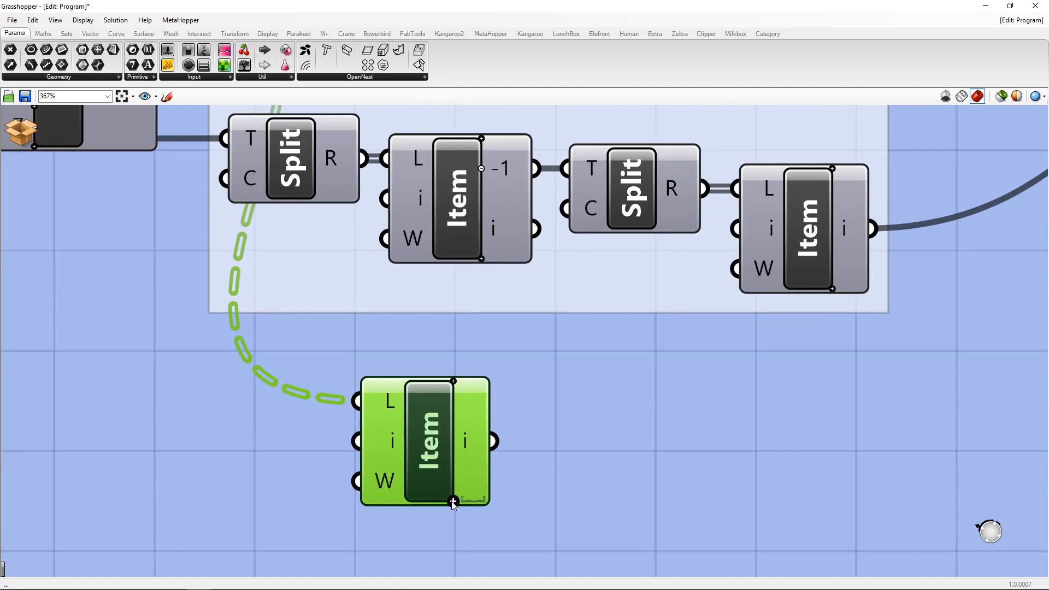
{"action": "left_click", "coordinate": [453, 502]}
{"action": "double_click", "coordinate": [453, 501]}
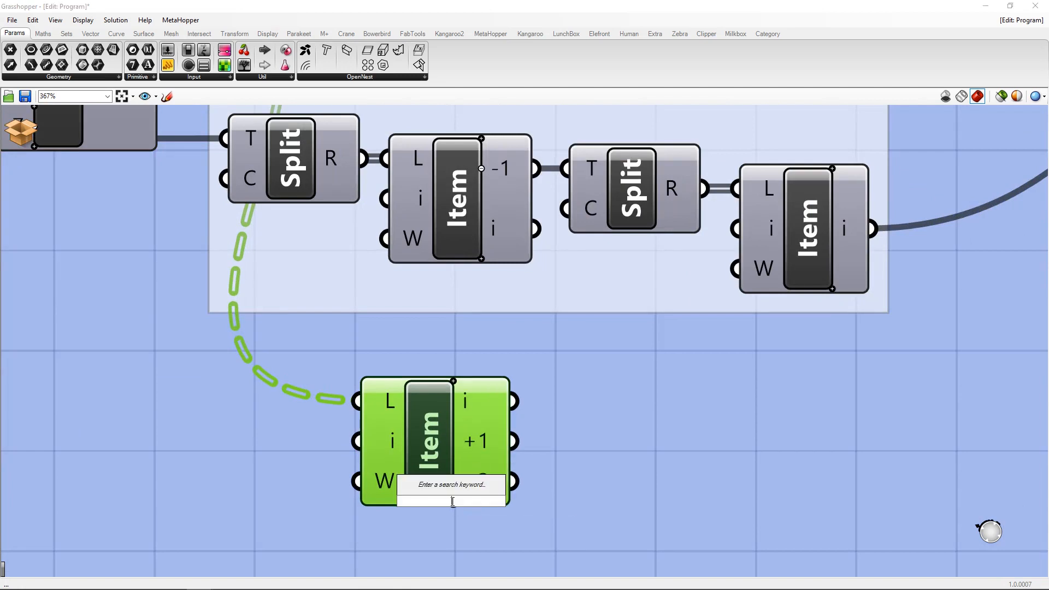
{"action": "left_click", "coordinate": [618, 441]}
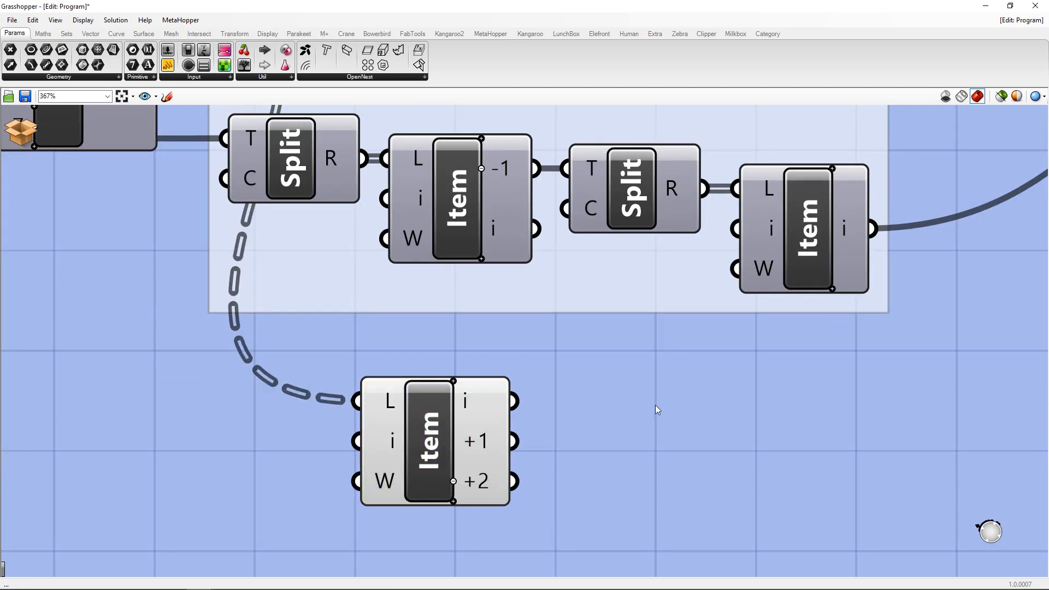
{"action": "scroll", "coordinate": [541, 466], "scroll_direction": "down", "scroll_amount": 4}
{"action": "scroll", "coordinate": [535, 479], "scroll_direction": "down", "scroll_amount": 1}
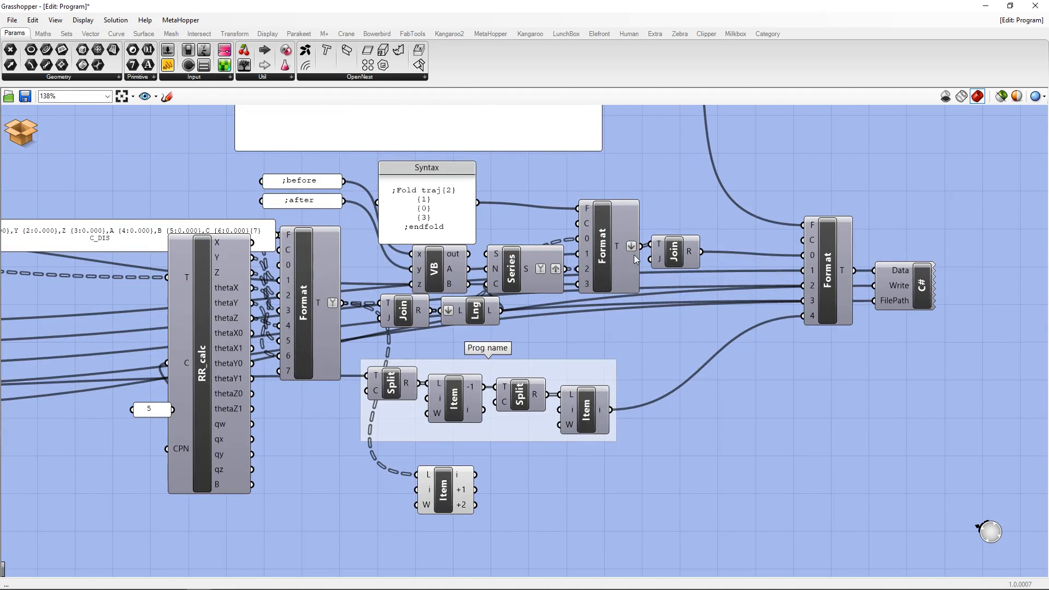
Add inputs 4 and 5 to the Format component fed by the trajectory Syntax panel.
{"action": "scroll", "coordinate": [579, 287], "scroll_direction": "up", "scroll_amount": 7}
{"action": "left_click", "coordinate": [610, 311]}
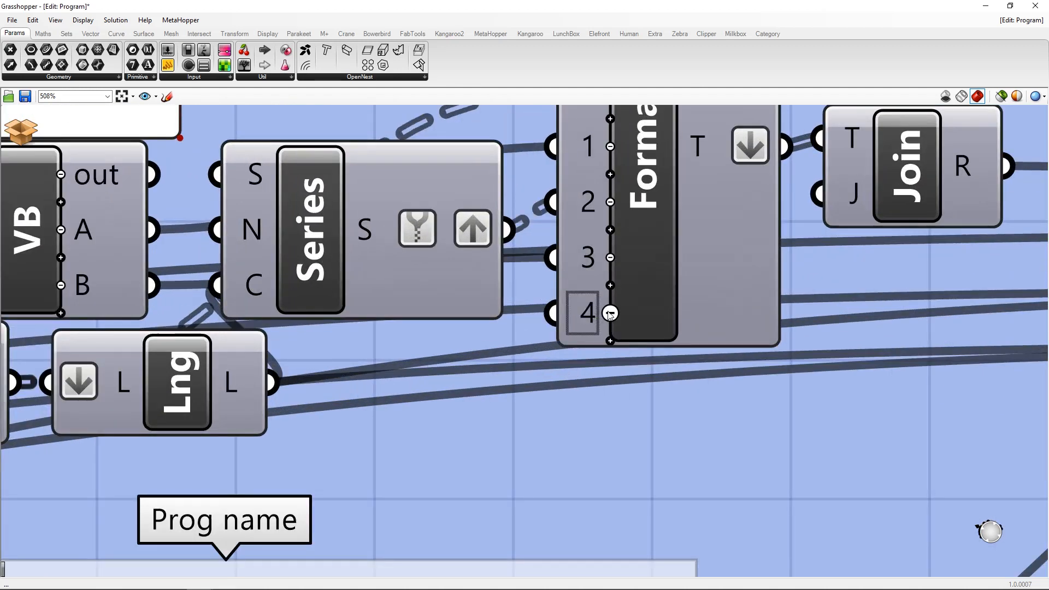
{"action": "left_click", "coordinate": [611, 341]}
{"action": "scroll", "coordinate": [506, 392], "scroll_direction": "down", "scroll_amount": 6}
{"action": "right_click_drag", "start_coordinate": [496, 412], "coordinate": [427, 313]}
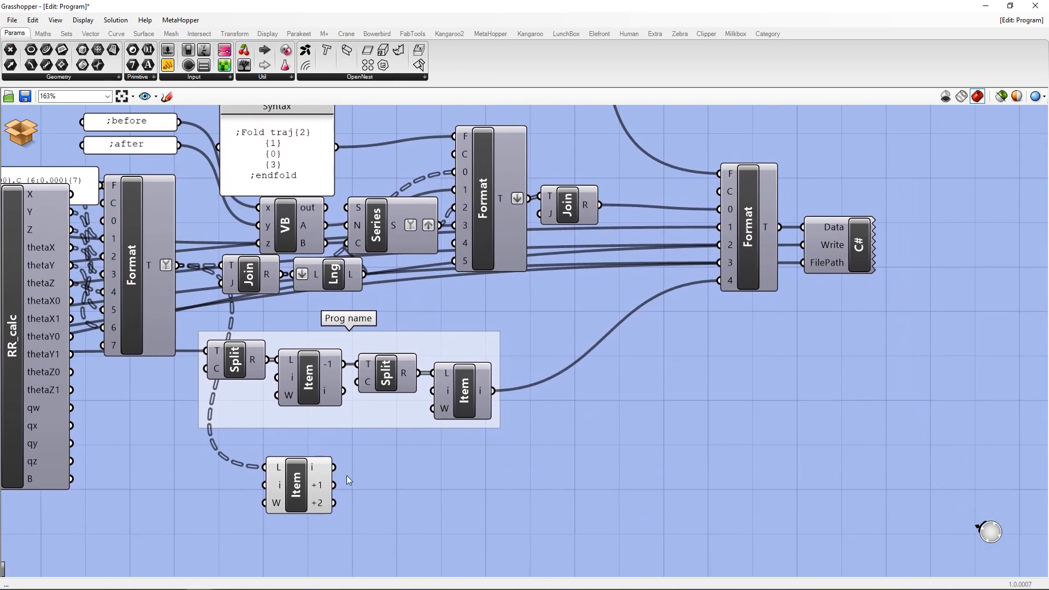
Connect List Item outputs +2, +1 and i to the trajectory Format component's inputs 5, 4 and 0.
{"action": "left_click_drag", "start_coordinate": [334, 502], "coordinate": [457, 275]}
{"action": "left_click_drag", "start_coordinate": [334, 485], "coordinate": [450, 250]}
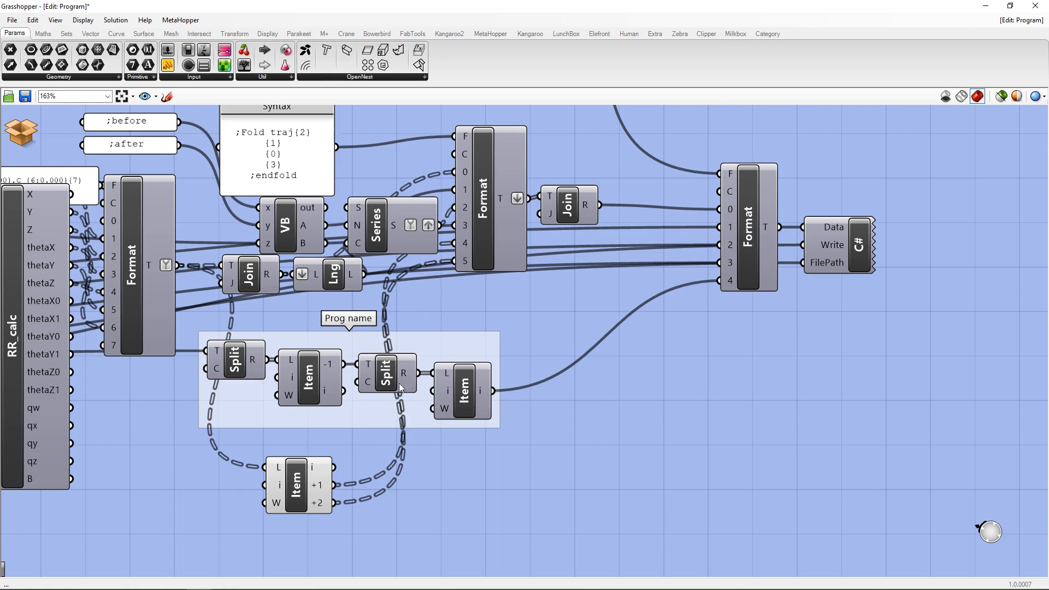
{"action": "left_click_drag", "start_coordinate": [334, 467], "coordinate": [451, 177]}
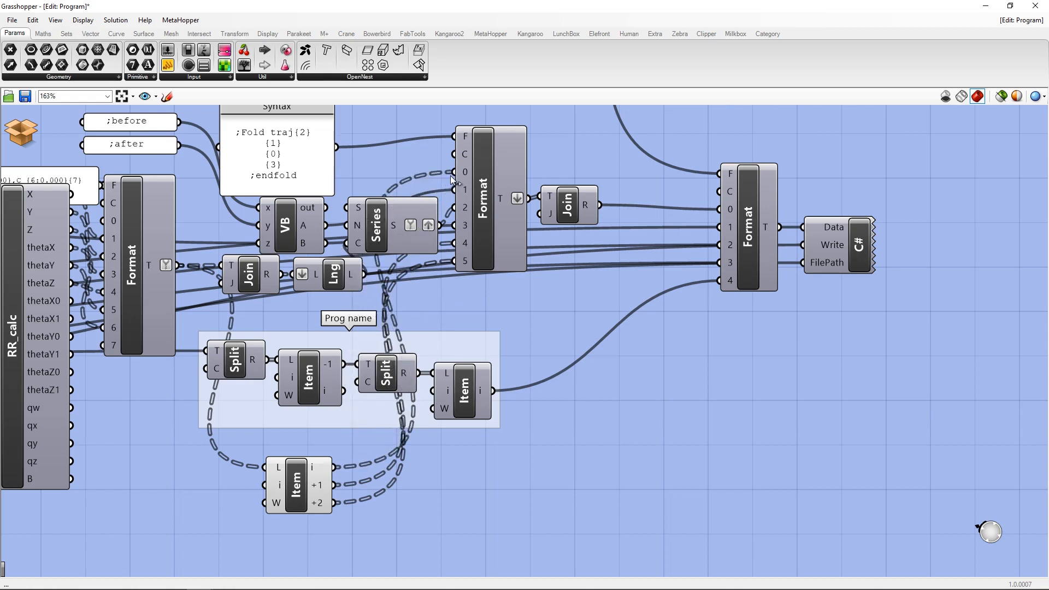
Replace the trajectory Syntax panel's text with the version inserting {4}, PicNPlace(#Open) and {5} between {0} and {3}, and enlarge the panel to fit.
{"action": "right_click_drag", "start_coordinate": [373, 177], "coordinate": [381, 361]}
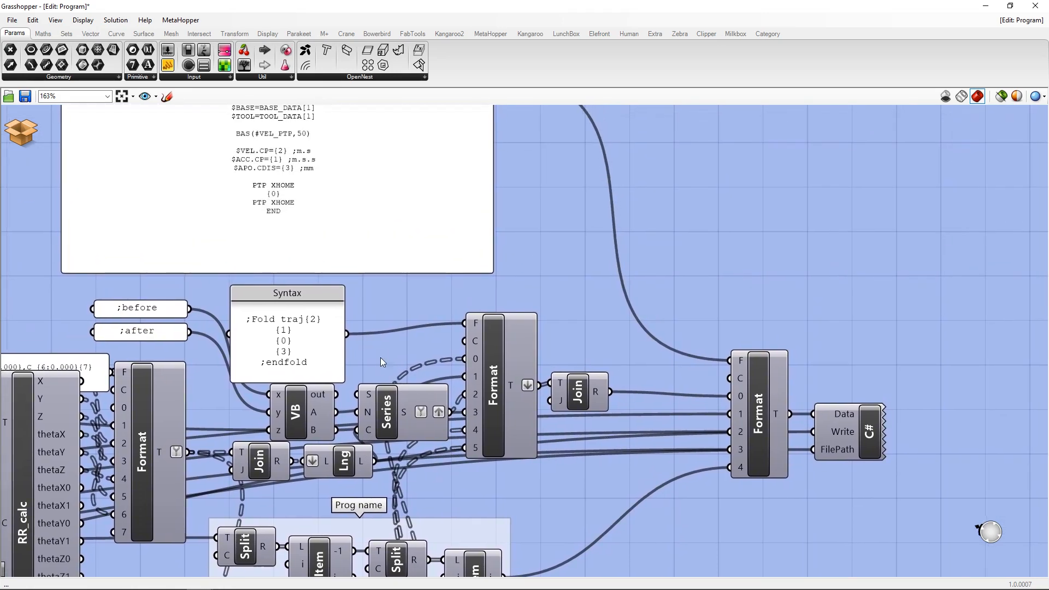
{"action": "double_click", "coordinate": [288, 334]}
{"action": "right_click", "coordinate": [289, 320]}
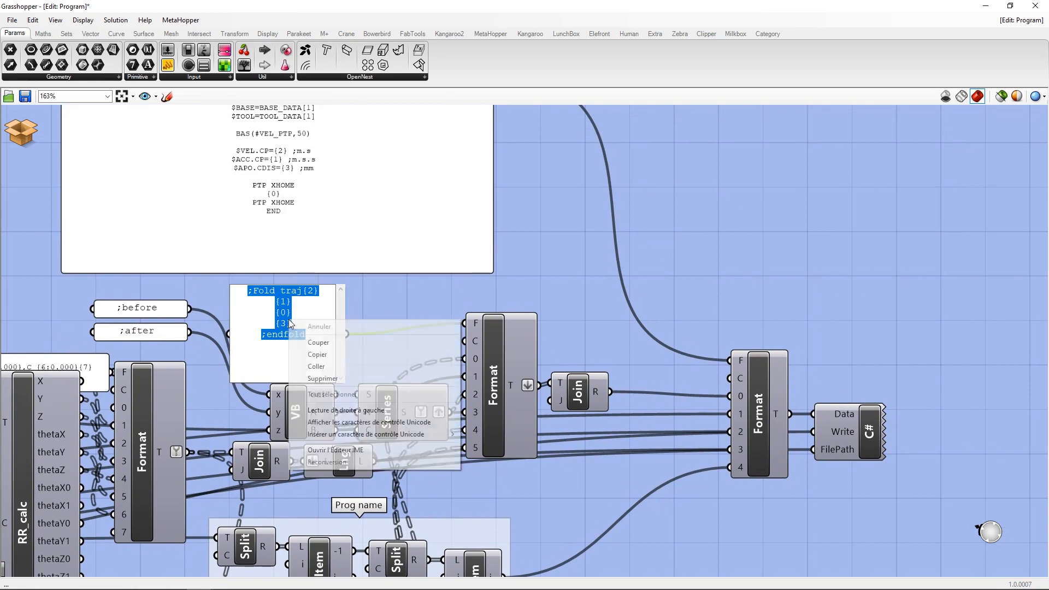
{"action": "left_click", "coordinate": [316, 367]}
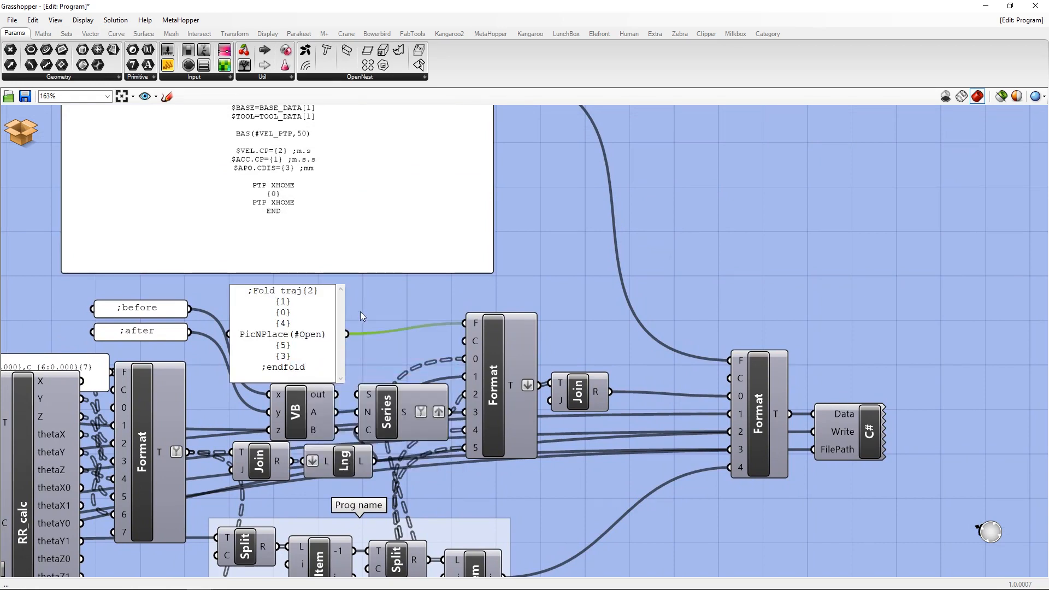
{"action": "left_click", "coordinate": [360, 316]}
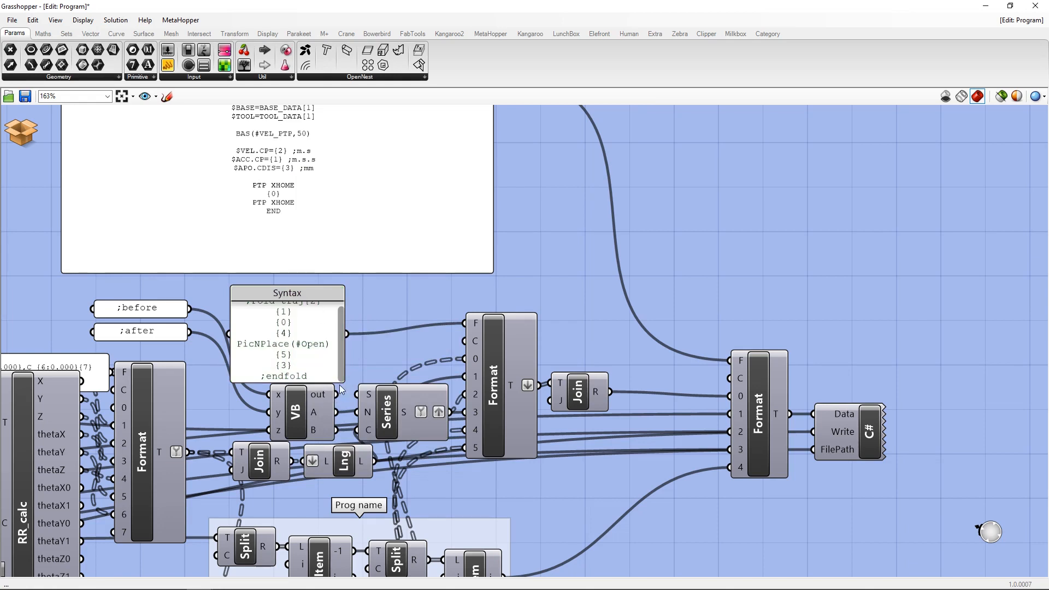
{"action": "double_click", "coordinate": [299, 342]}
{"action": "right_click", "coordinate": [289, 324]}
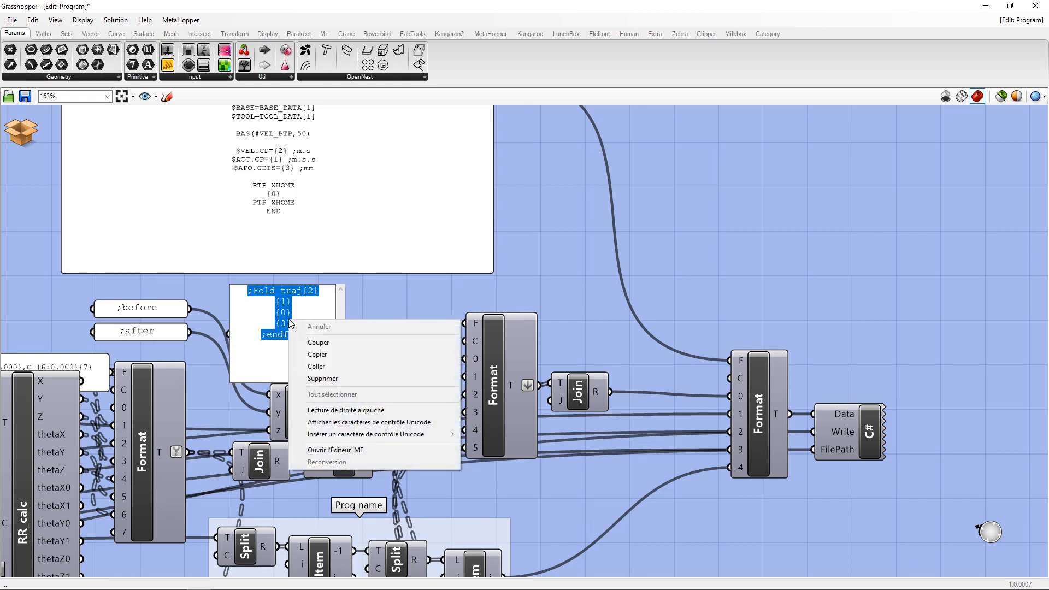
{"action": "left_click", "coordinate": [311, 366]}
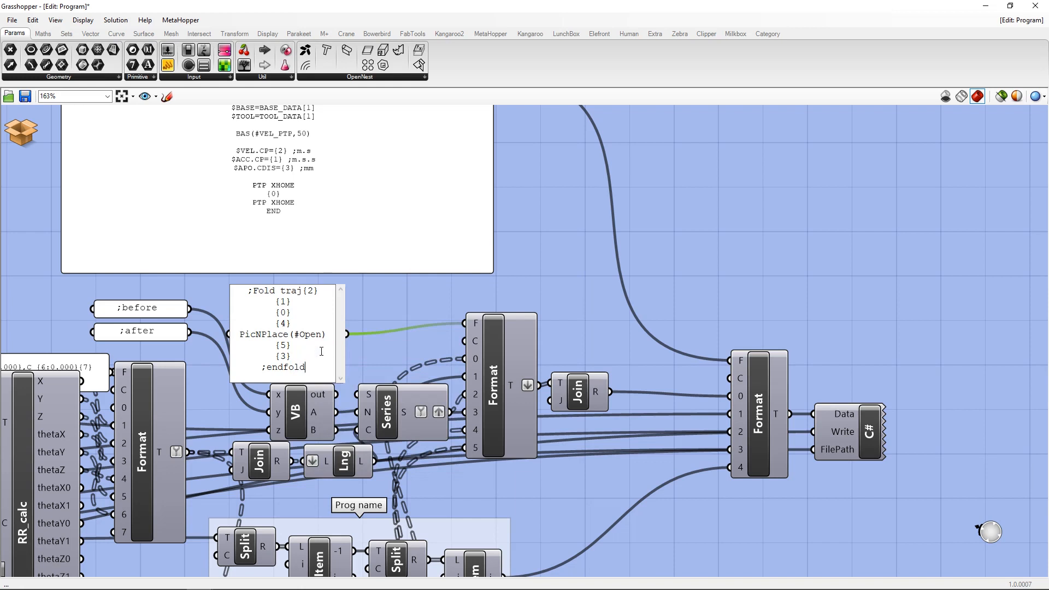
{"action": "left_click", "coordinate": [360, 316]}
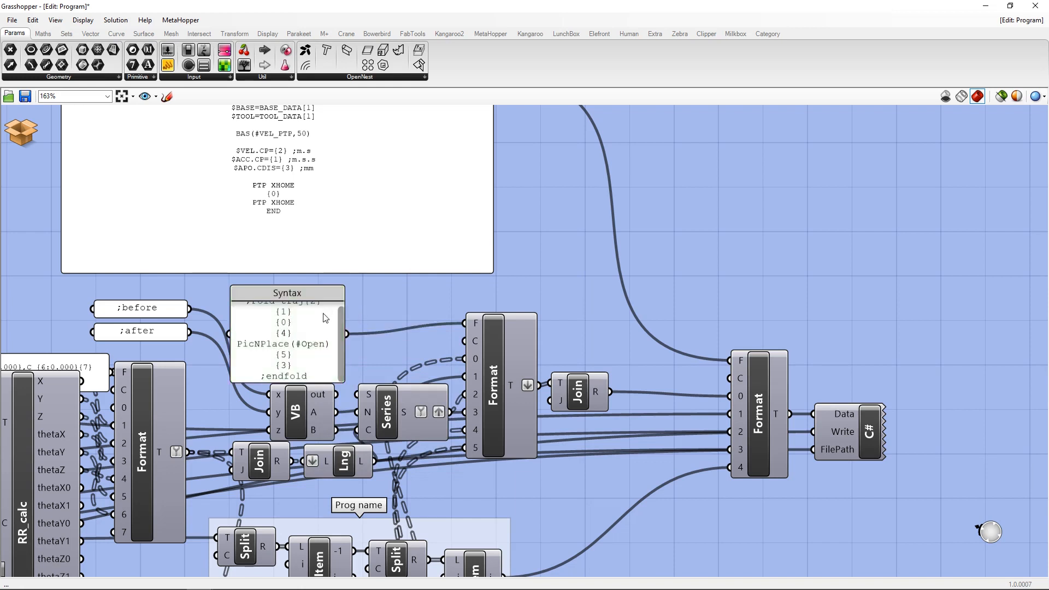
{"action": "left_click_drag", "start_coordinate": [342, 382], "coordinate": [348, 401]}
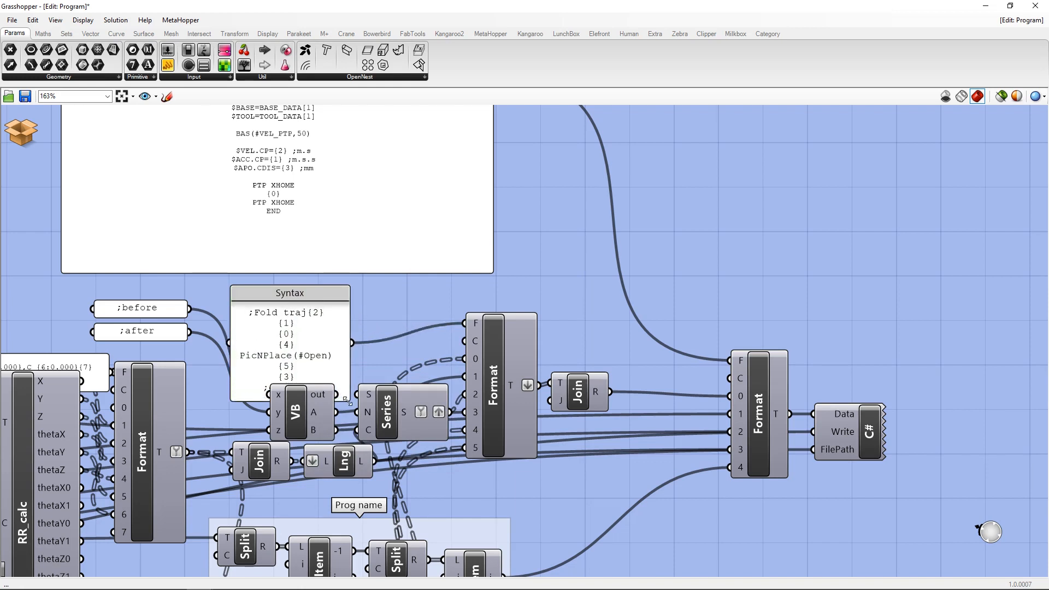
Place a copy of the trajectory Syntax panel above the original and change its gripper command to PicNPlace(#Close).
{"action": "left_click_drag", "start_coordinate": [330, 293], "coordinate": [458, 157]}
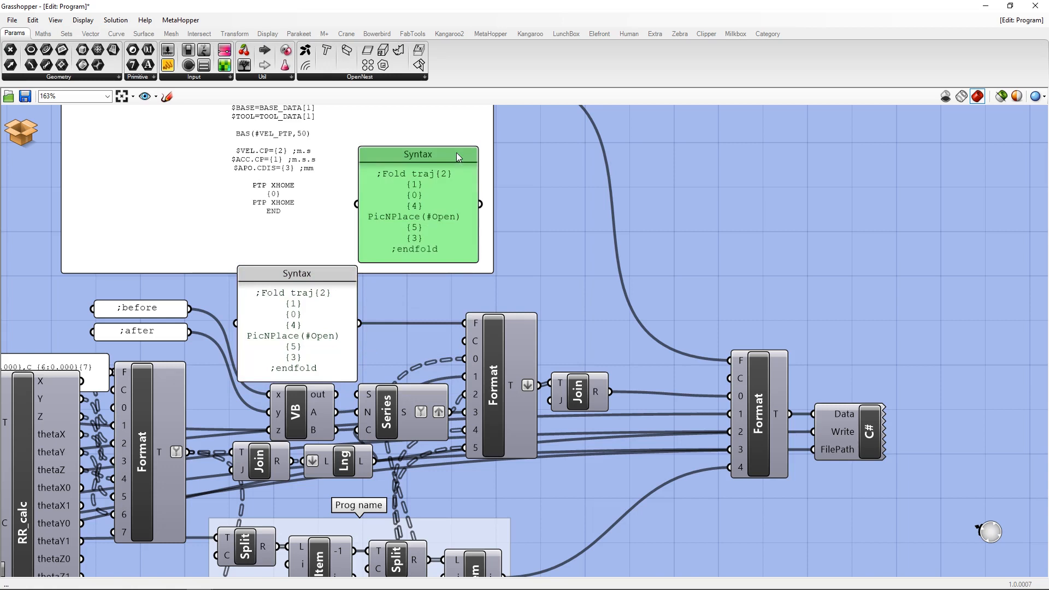
{"action": "double_click", "coordinate": [441, 219]}
{"action": "left_click", "coordinate": [432, 195]}
{"action": "double_click", "coordinate": [433, 195]}
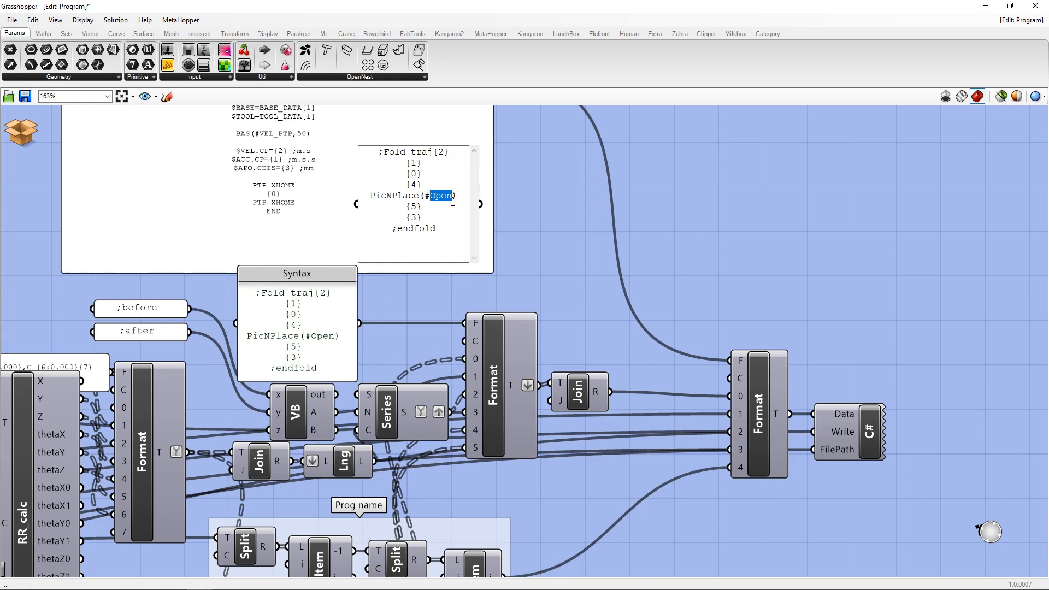
{"action": "type", "text": "Close"}
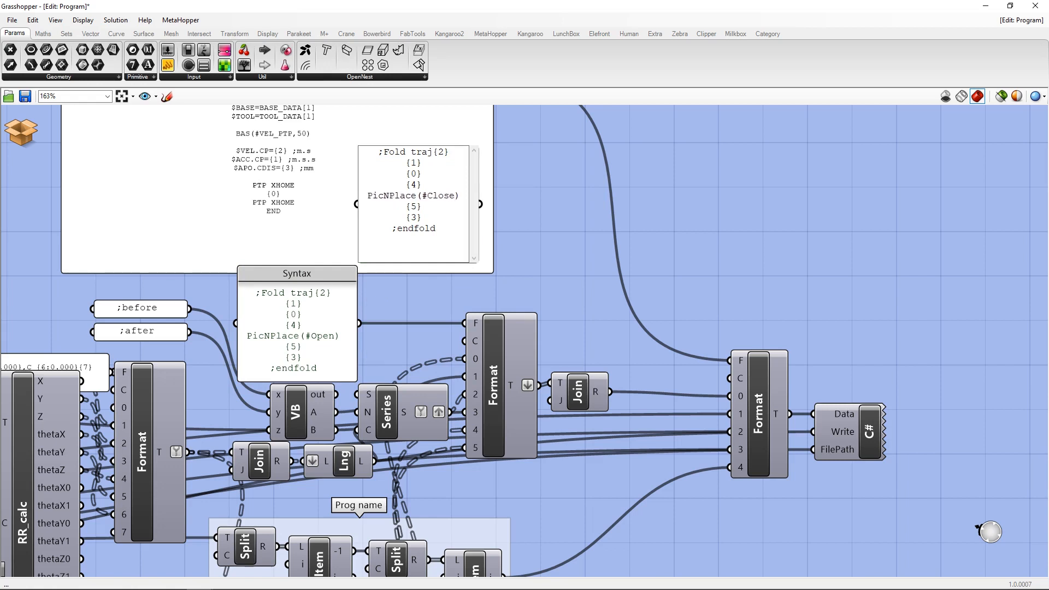
Add an Entwine component beside the #Close Syntax panel, turn off Flatten Inputs, and reduce it to two inputs.
{"action": "left_click", "coordinate": [532, 198]}
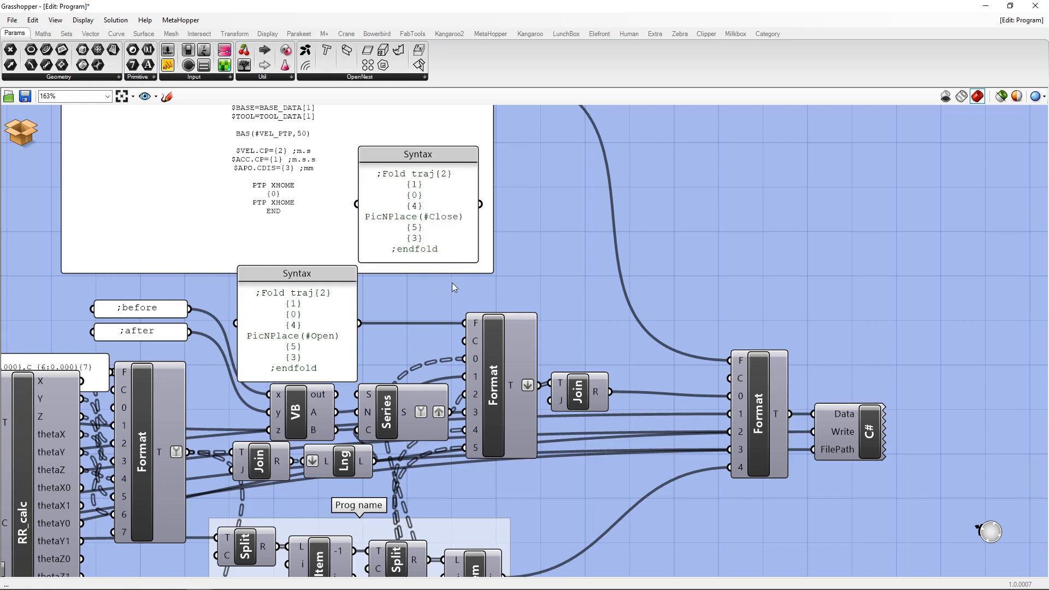
{"action": "double_click", "coordinate": [530, 256]}
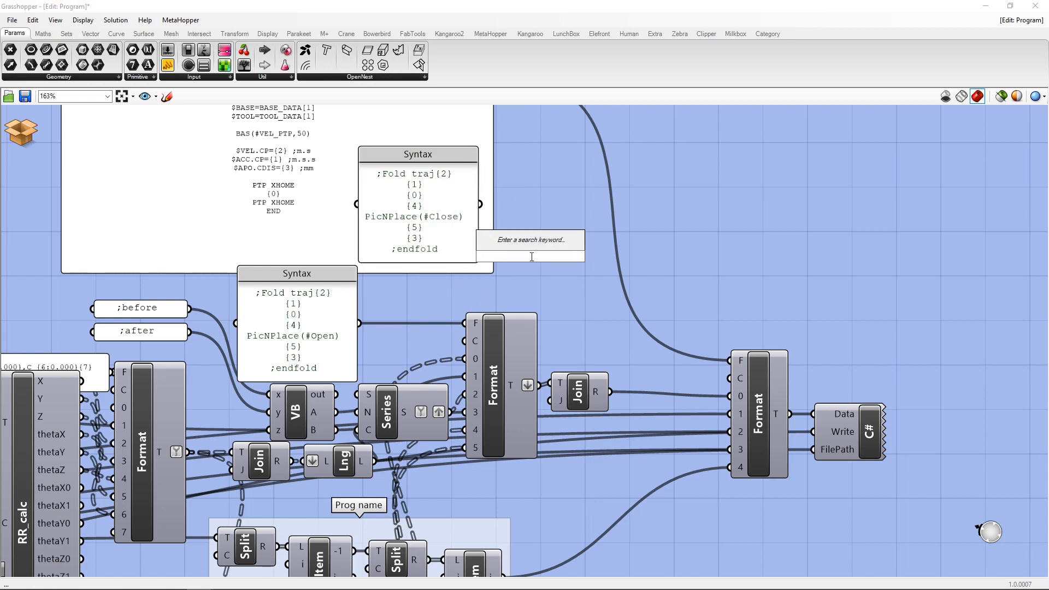
{"action": "type", "text": "entwine"}
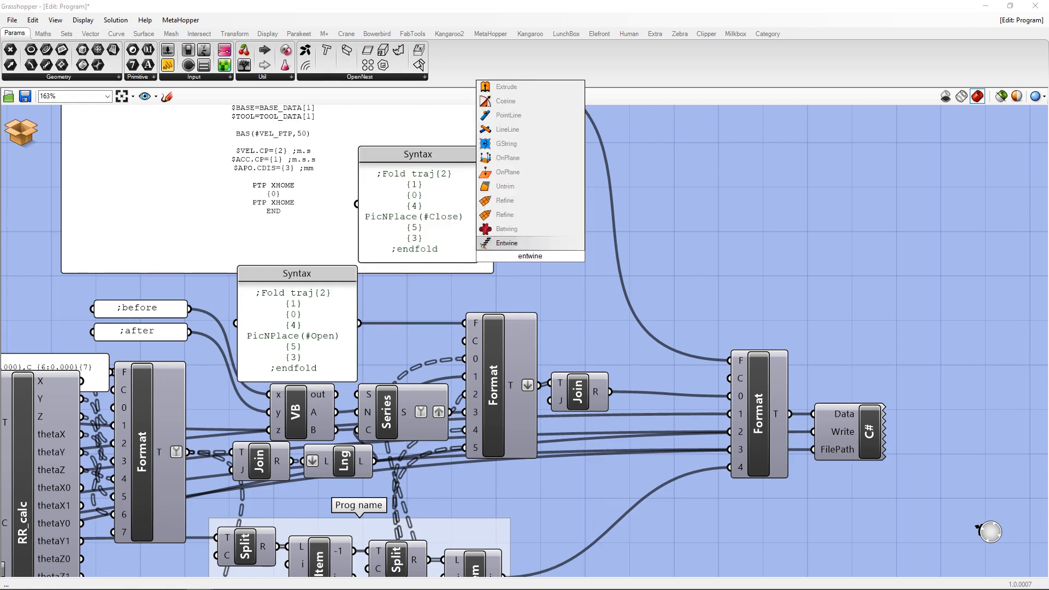
{"action": "key", "text": "Return"}
{"action": "right_click", "coordinate": [535, 281]}
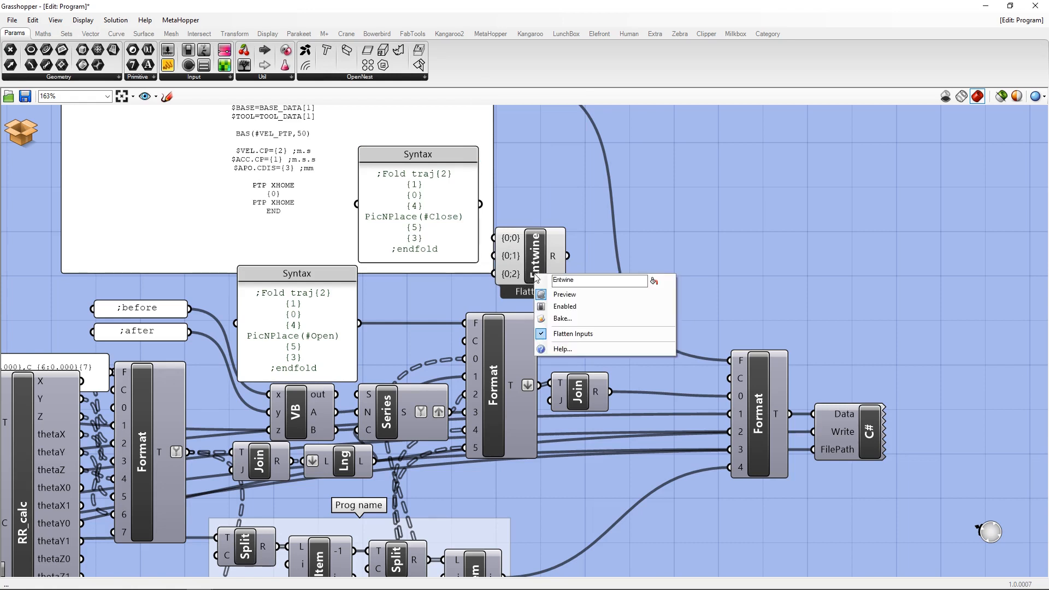
{"action": "left_click", "coordinate": [565, 342]}
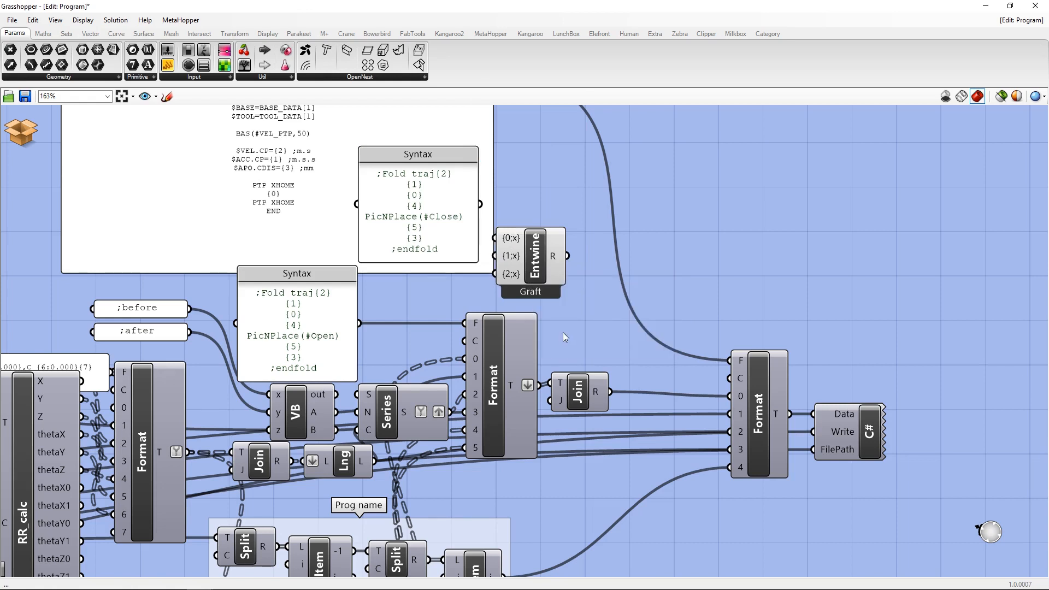
{"action": "scroll", "coordinate": [513, 280], "scroll_direction": "up", "scroll_amount": 5}
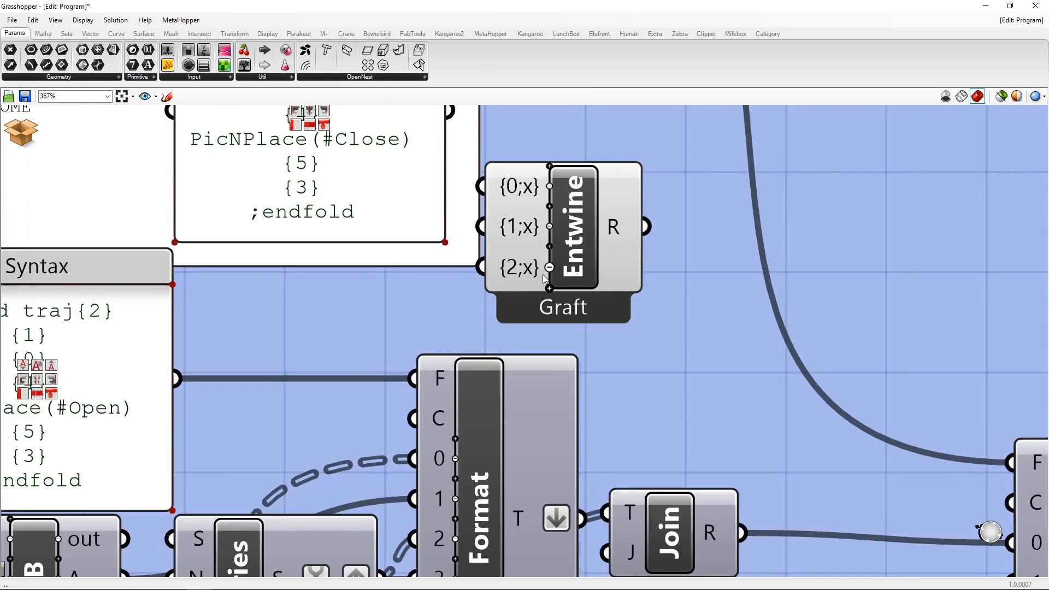
{"action": "left_click", "coordinate": [547, 273]}
{"action": "scroll", "coordinate": [487, 306], "scroll_direction": "down", "scroll_amount": 5}
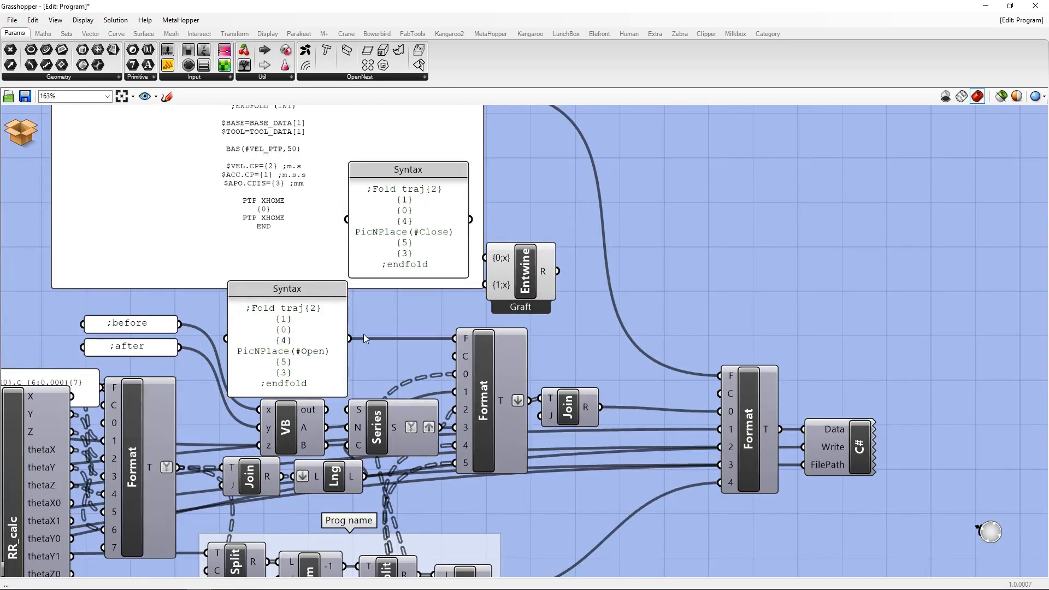
Wire the #Close and #Open Syntax panels into Entwine inputs {0;x} and {1;x}, and its output into the trajectory Format's F input.
{"action": "left_click_drag", "start_coordinate": [350, 338], "coordinate": [474, 285]}
{"action": "left_click_drag", "start_coordinate": [469, 220], "coordinate": [456, 333]}
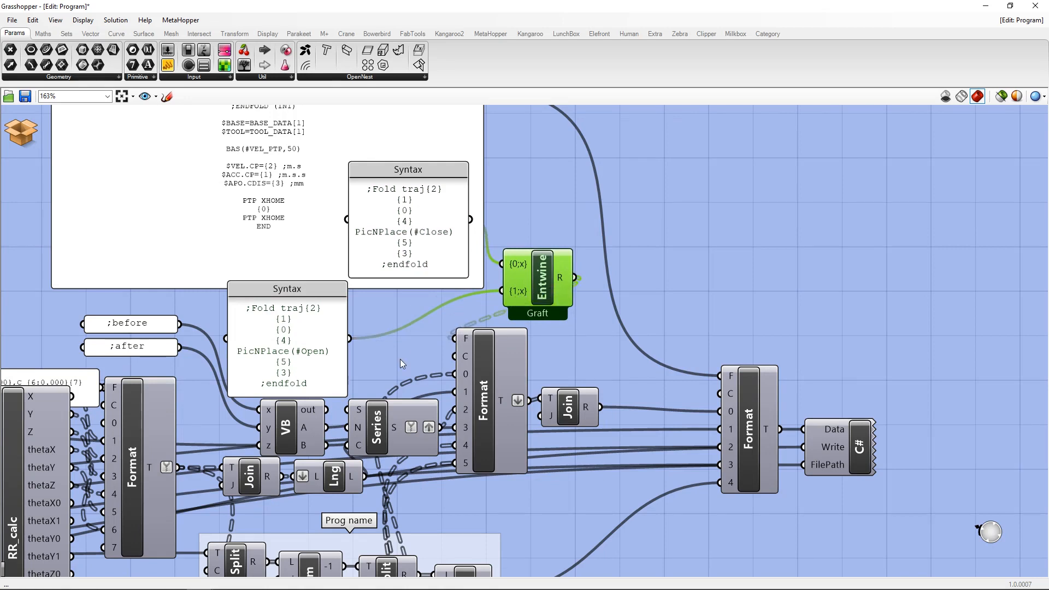
Save and close the Program cluster to go back to the main definition.
{"action": "scroll", "coordinate": [400, 359], "scroll_direction": "down", "scroll_amount": 5}
{"action": "scroll", "coordinate": [396, 362], "scroll_direction": "down", "scroll_amount": 1}
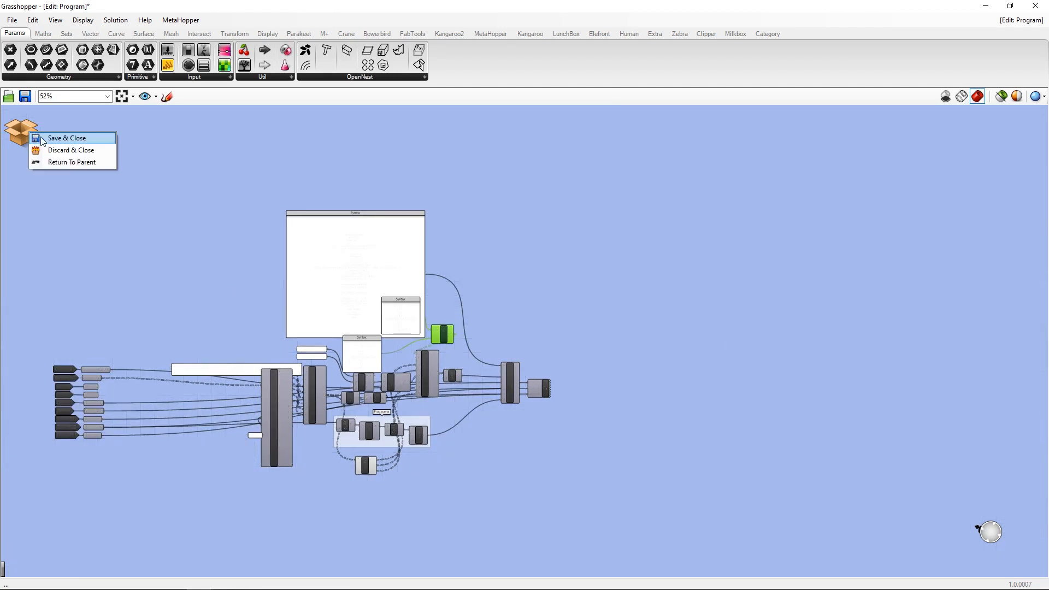
{"action": "left_click", "coordinate": [44, 138]}
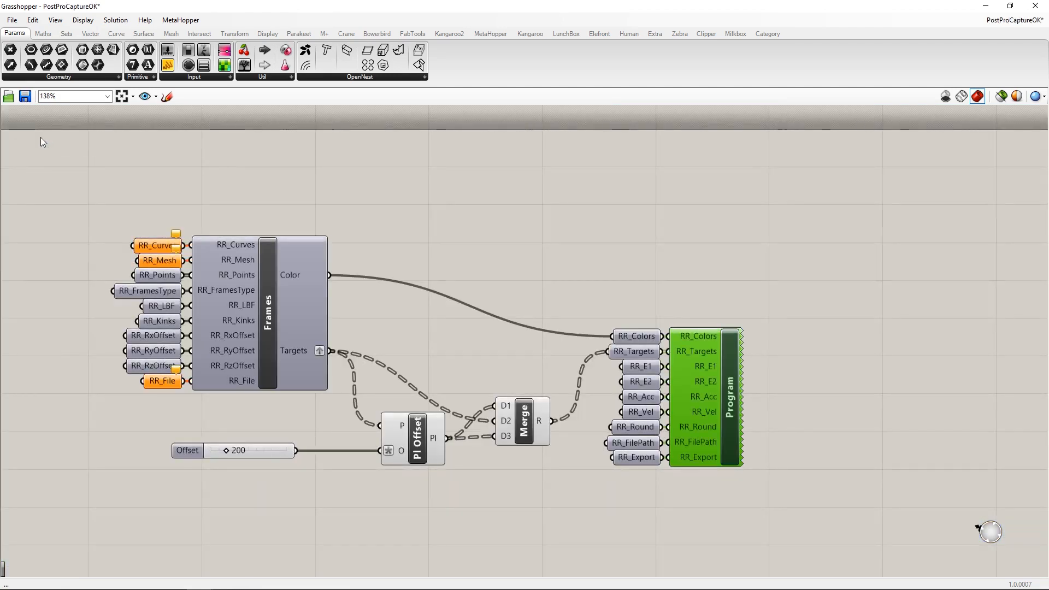
Switch to Rhino, export the robot program to C:\RhinoRobot\prog.src, and open the exported file in a maximised Notepad window.
{"action": "left_click", "coordinate": [989, 8]}
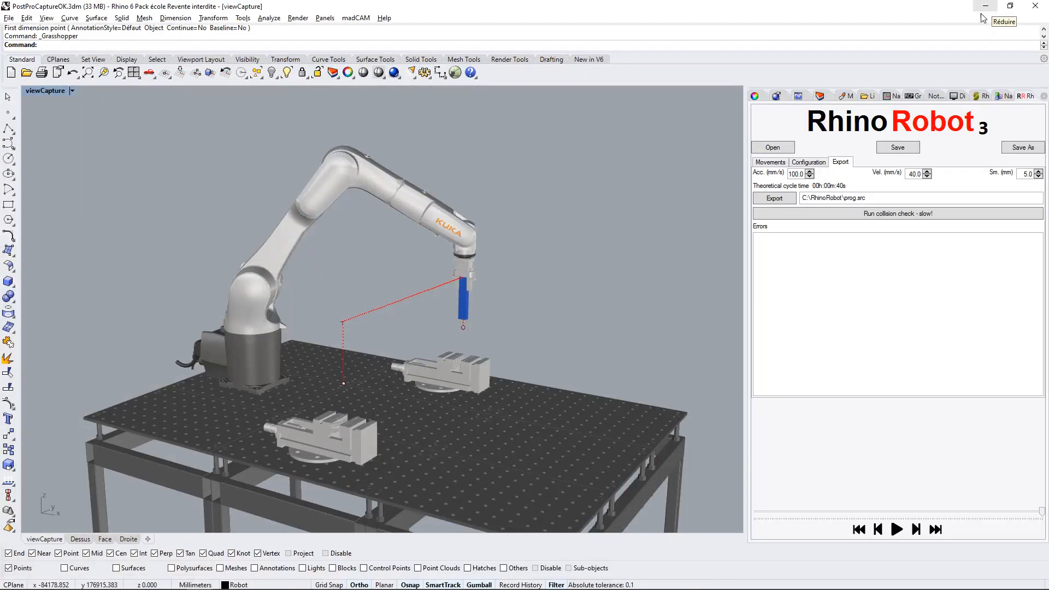
{"action": "left_click", "coordinate": [774, 198]}
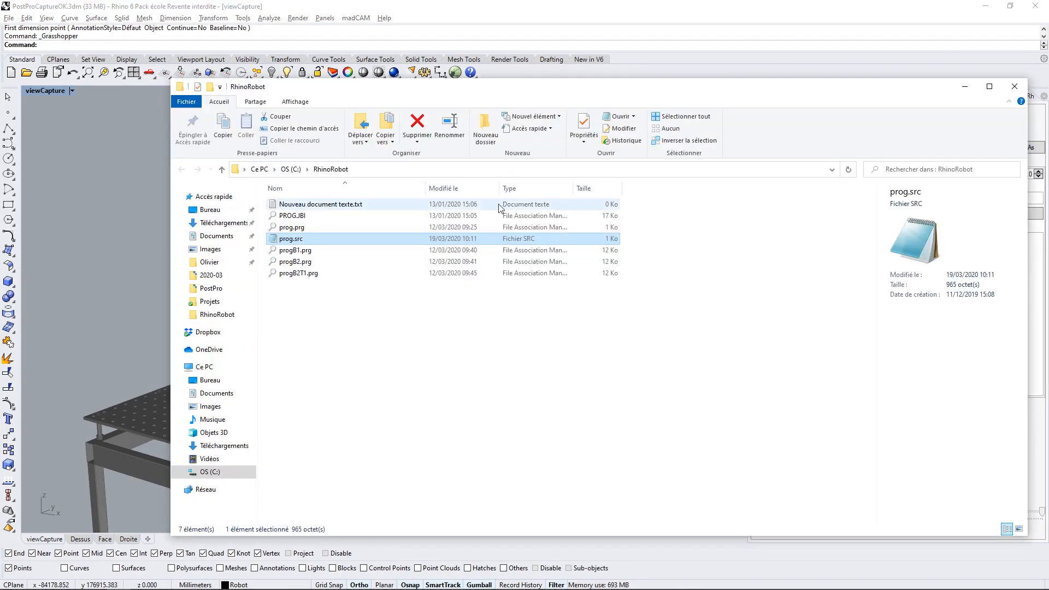
{"action": "double_click", "coordinate": [289, 239]}
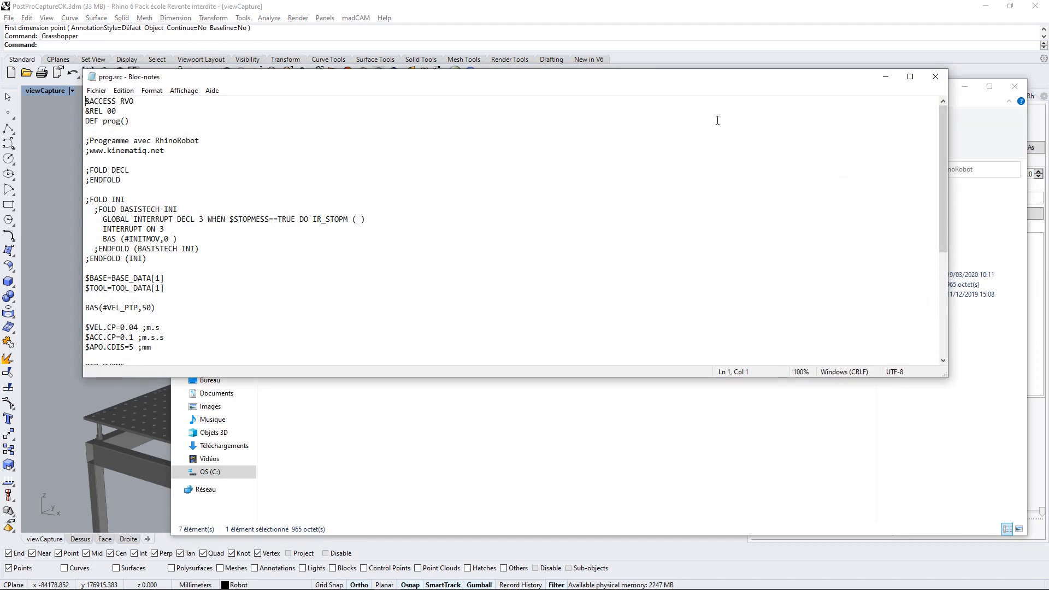
{"action": "left_click", "coordinate": [917, 78]}
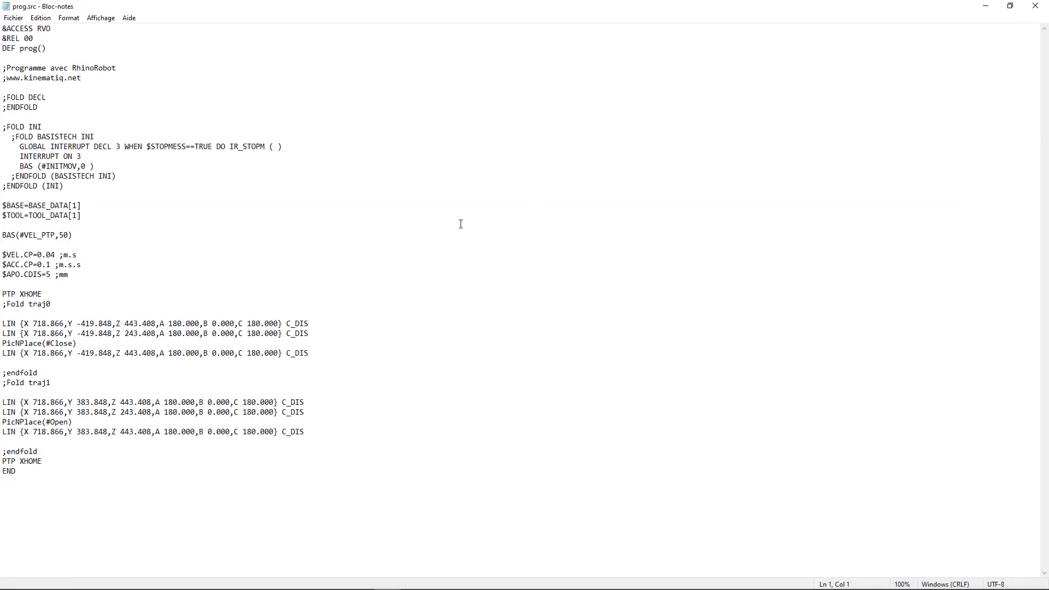